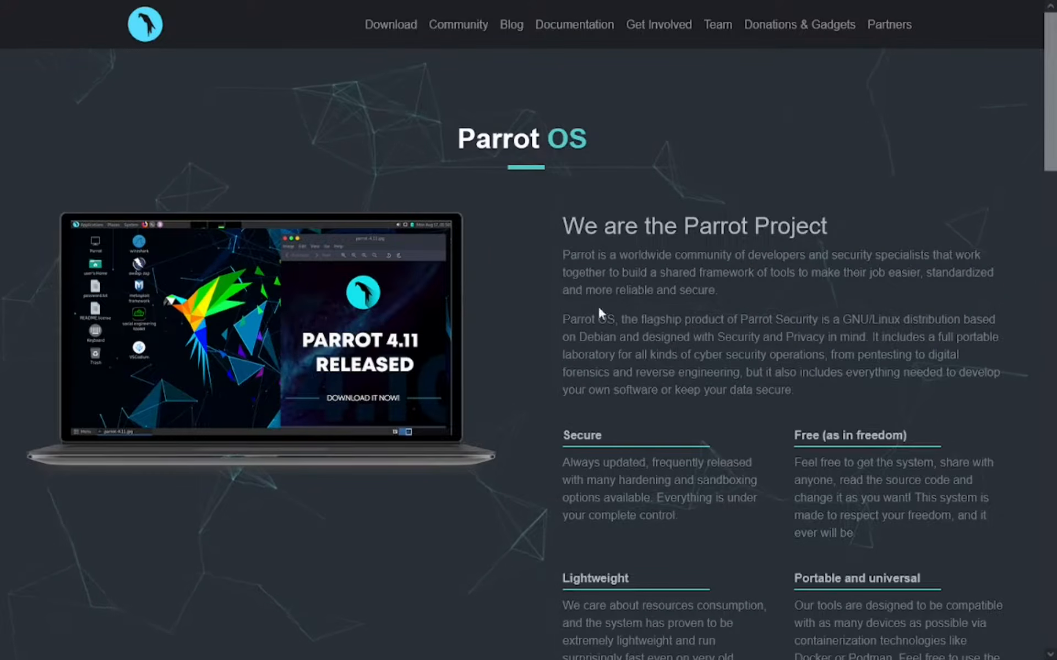
- Open the Parrot Security Edition download page and look over the MATE and KDE desktop download options
{"action": "scroll", "coordinate": [262, 330], "scroll_direction": "down", "scroll_amount": 5}
{"action": "scroll", "coordinate": [262, 330], "scroll_direction": "up", "scroll_amount": 5}
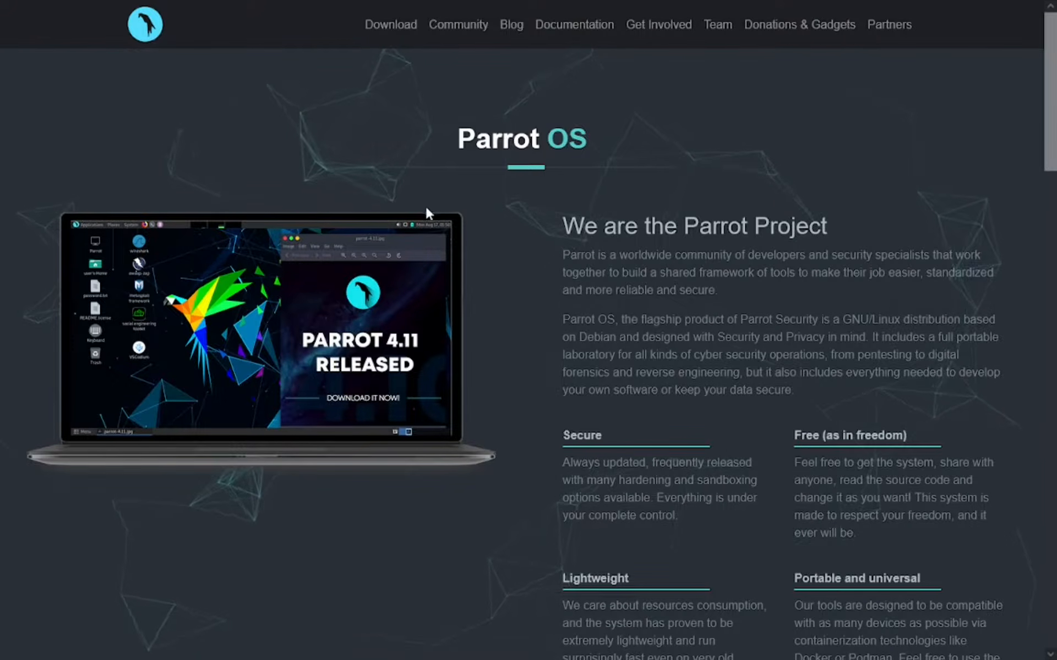
{"action": "left_click", "coordinate": [395, 34]}
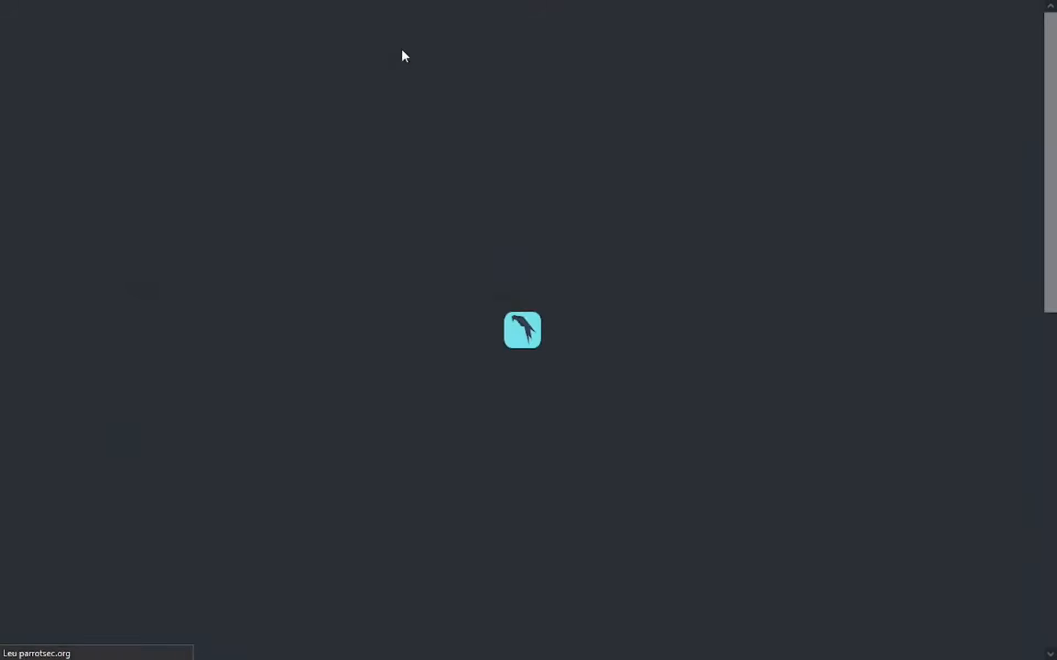
{"action": "mouse_move", "coordinate": [482, 7]}
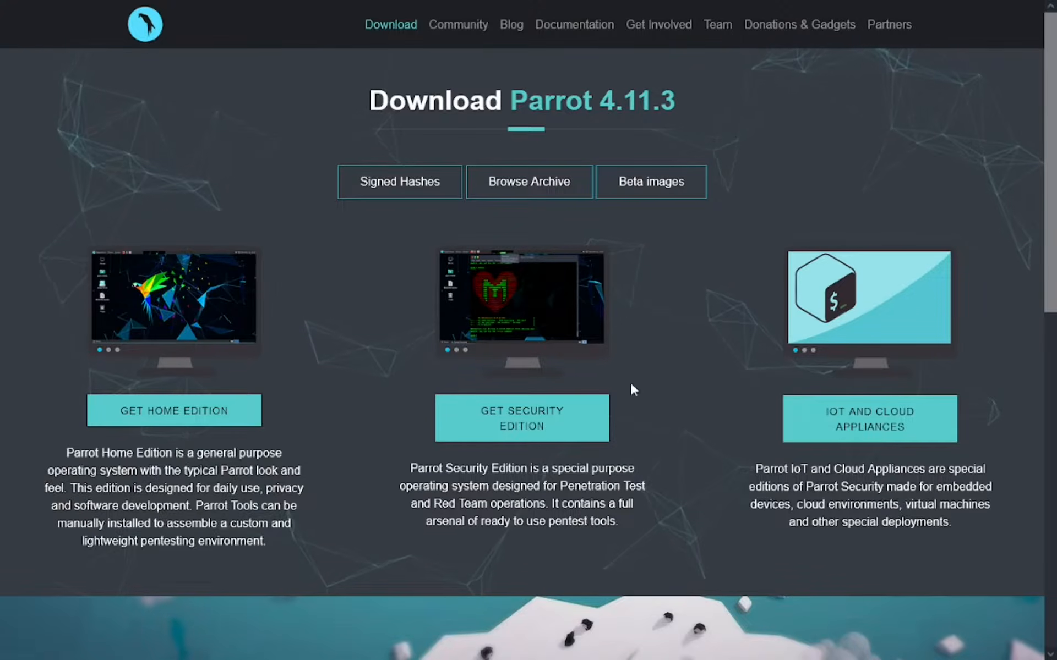
{"action": "left_click", "coordinate": [565, 432]}
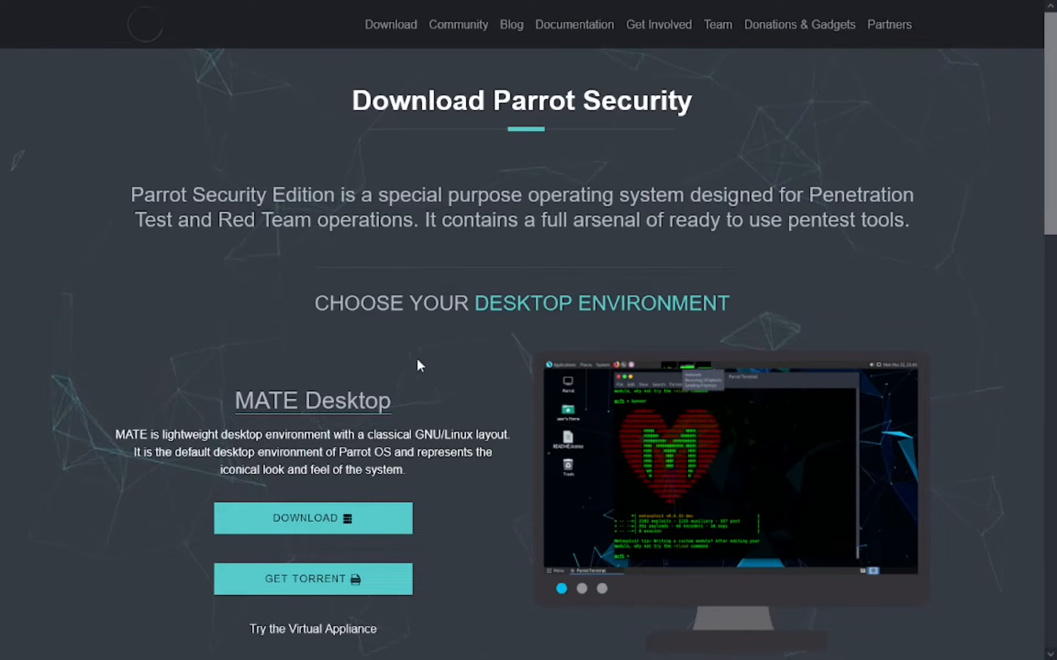
{"action": "scroll", "coordinate": [410, 369], "scroll_direction": "down", "scroll_amount": 5}
{"action": "scroll", "coordinate": [427, 397], "scroll_direction": "up", "scroll_amount": 4}
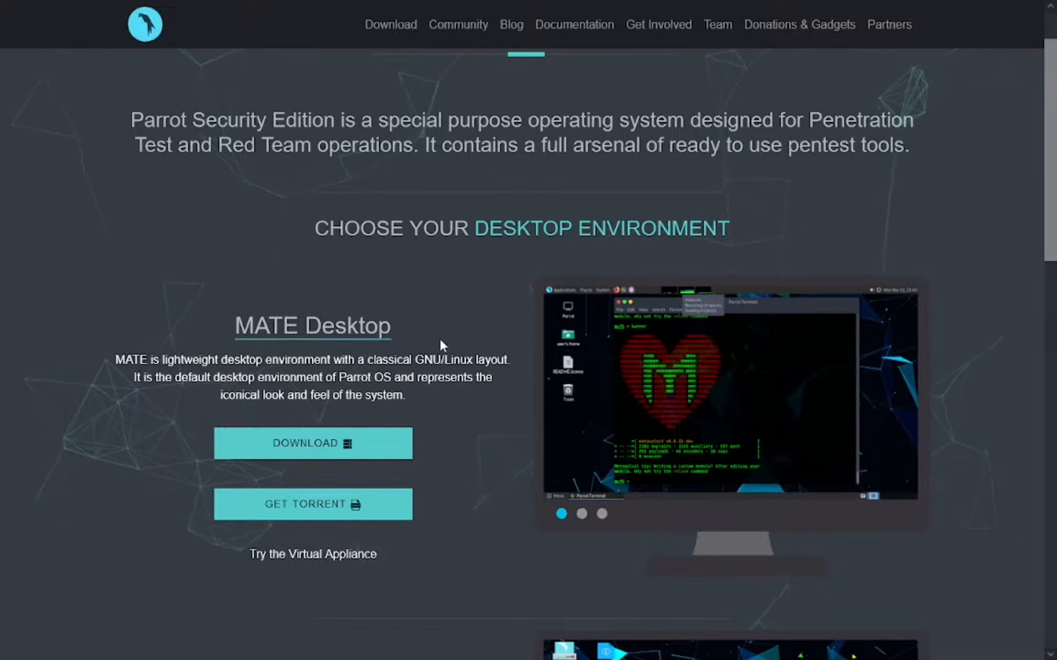
{"action": "scroll", "coordinate": [470, 340], "scroll_direction": "down", "scroll_amount": 4}
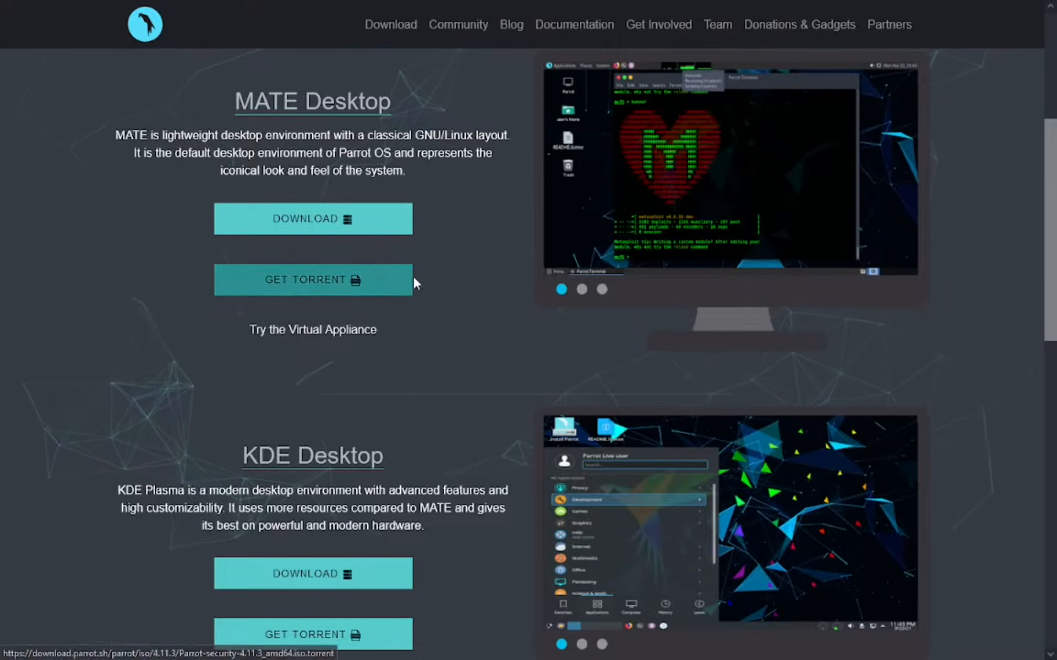
{"action": "scroll", "coordinate": [484, 330], "scroll_direction": "up", "scroll_amount": 3}
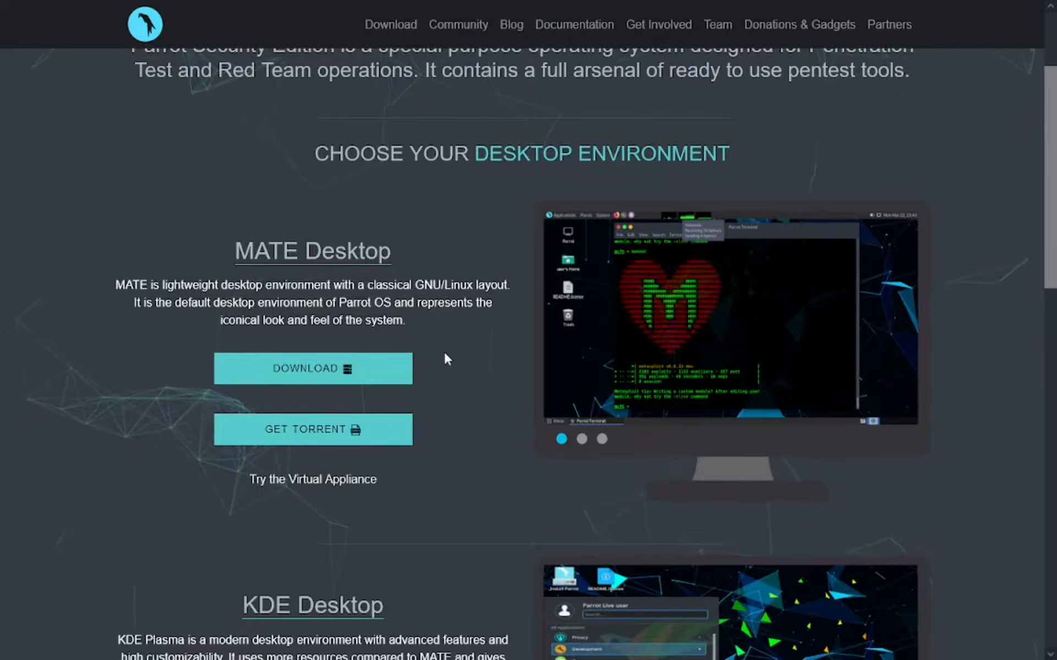
- Switch to VMware Workstation Player and start creating a new virtual machine with a blank hard disk and no installer media
{"action": "key", "text": "alt+Tab"}
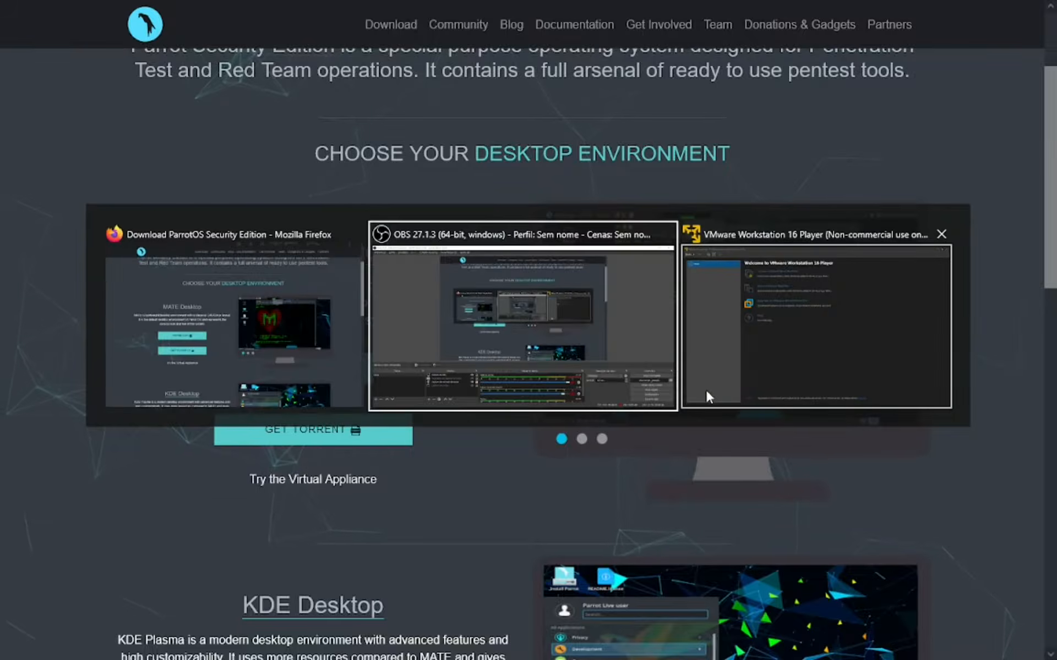
{"action": "key", "text": "alt+Tab"}
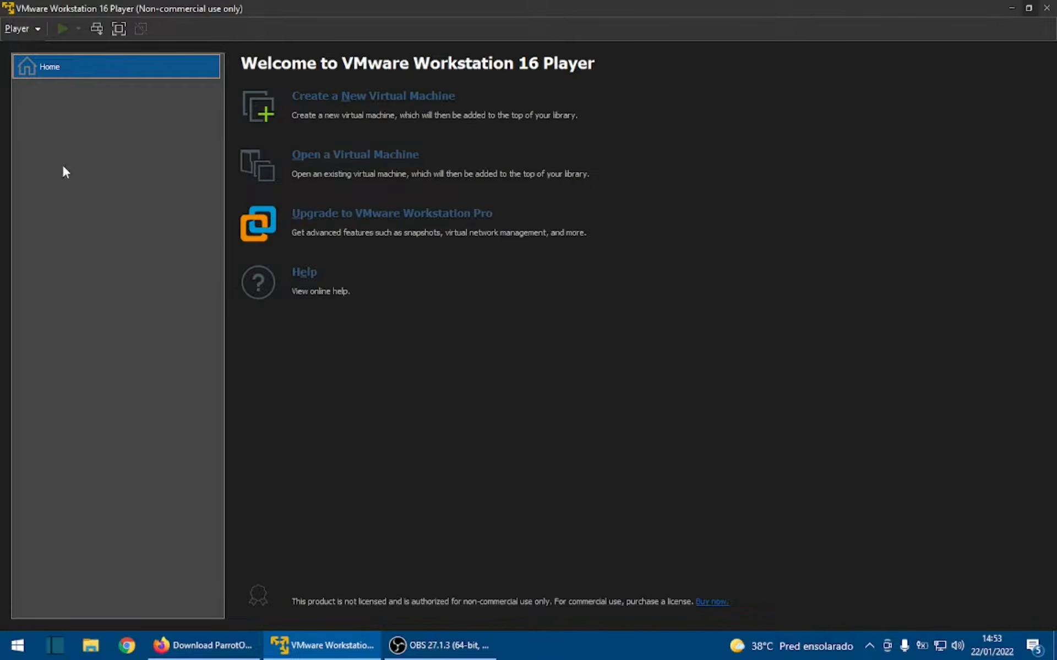
{"action": "left_click", "coordinate": [356, 103]}
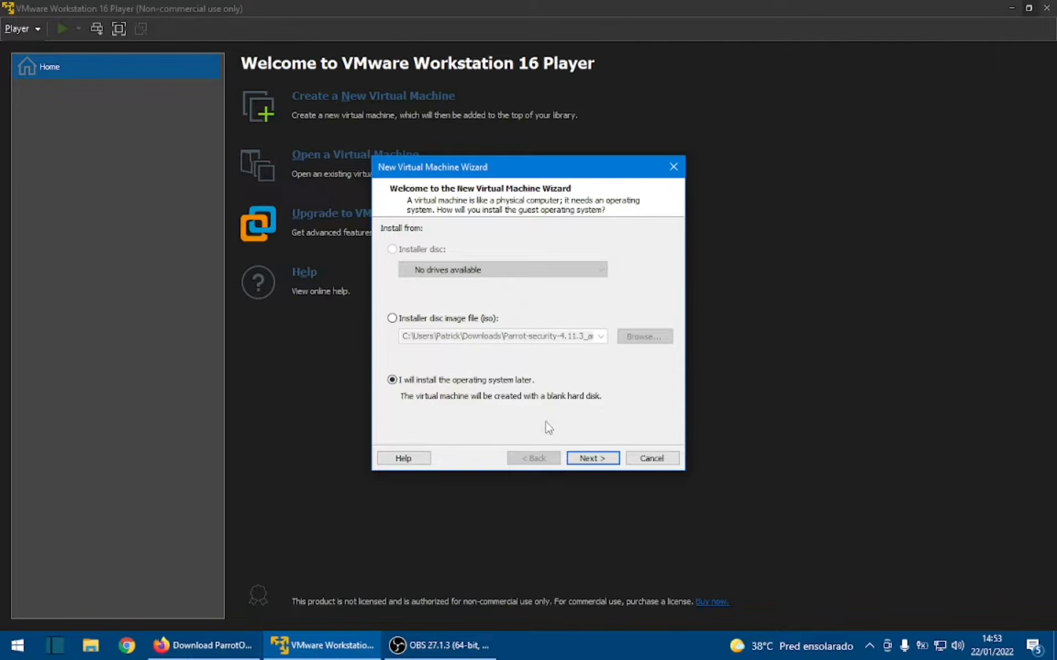
{"action": "left_click", "coordinate": [593, 458]}
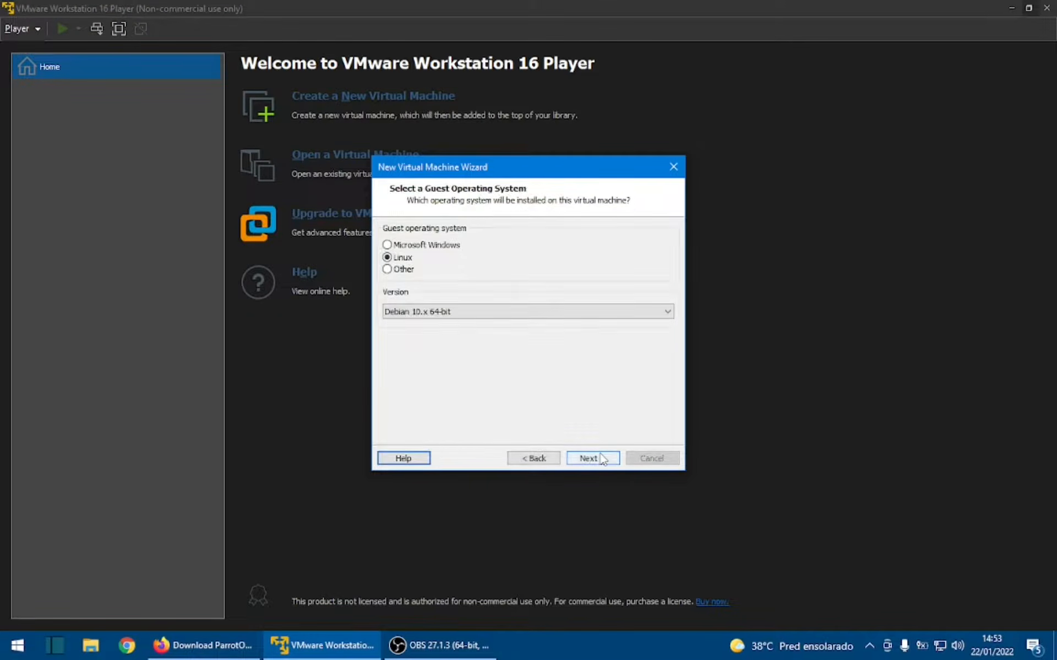
{"action": "left_click_drag", "start_coordinate": [483, 171], "coordinate": [450, 183]}
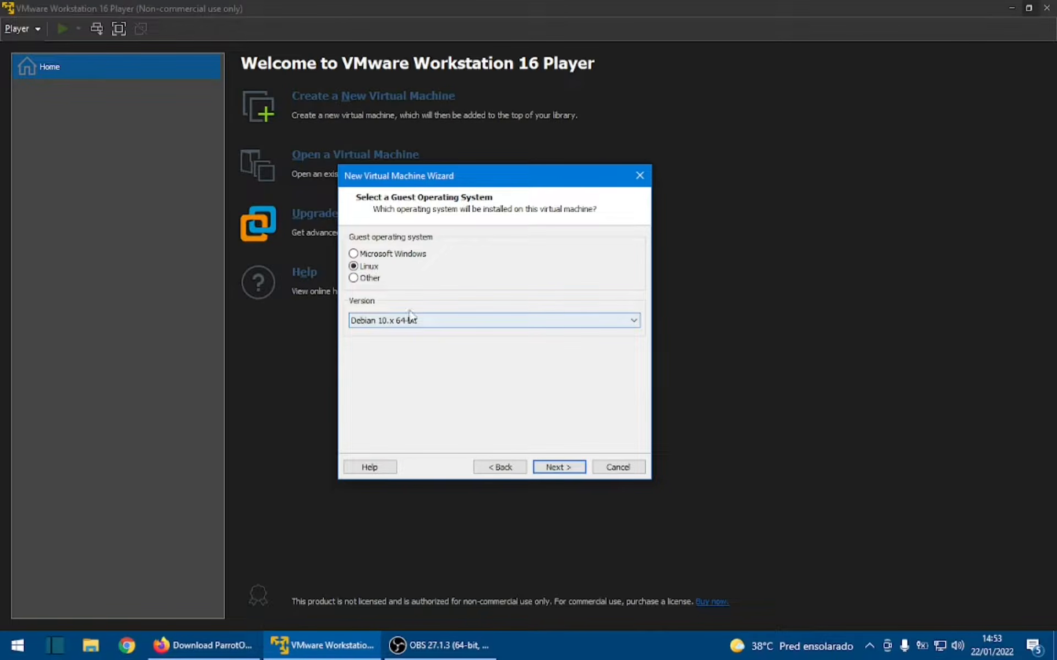
- Switch to Firefox and check on the Parrot homepage which Linux distribution Parrot OS is based on
{"action": "left_click", "coordinate": [204, 645]}
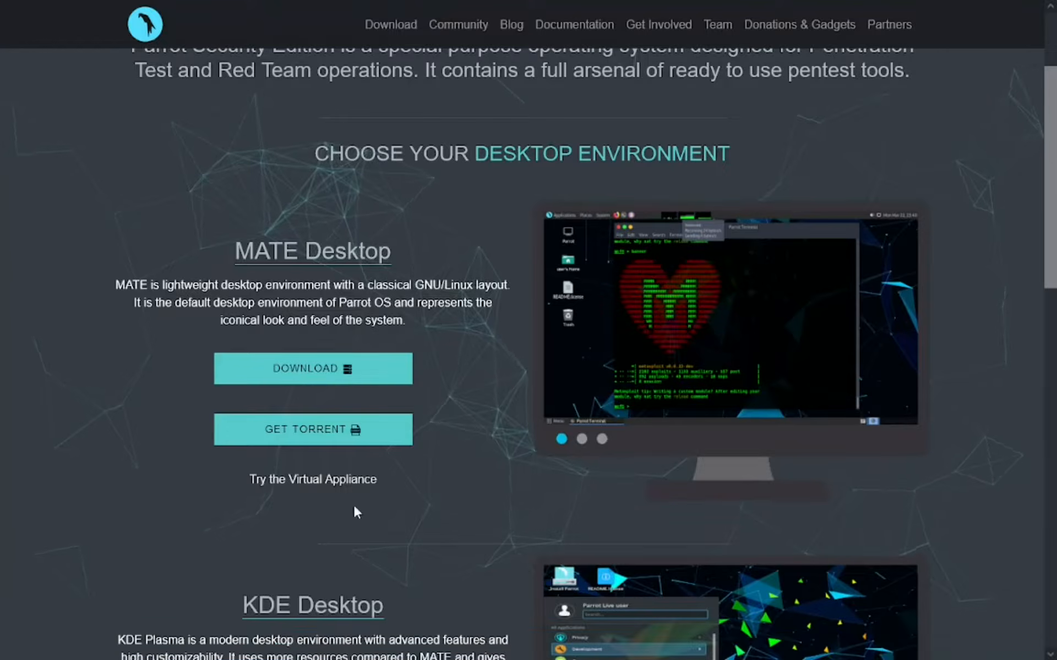
{"action": "scroll", "coordinate": [507, 263], "scroll_direction": "up", "scroll_amount": 3}
{"action": "left_click", "coordinate": [145, 24]}
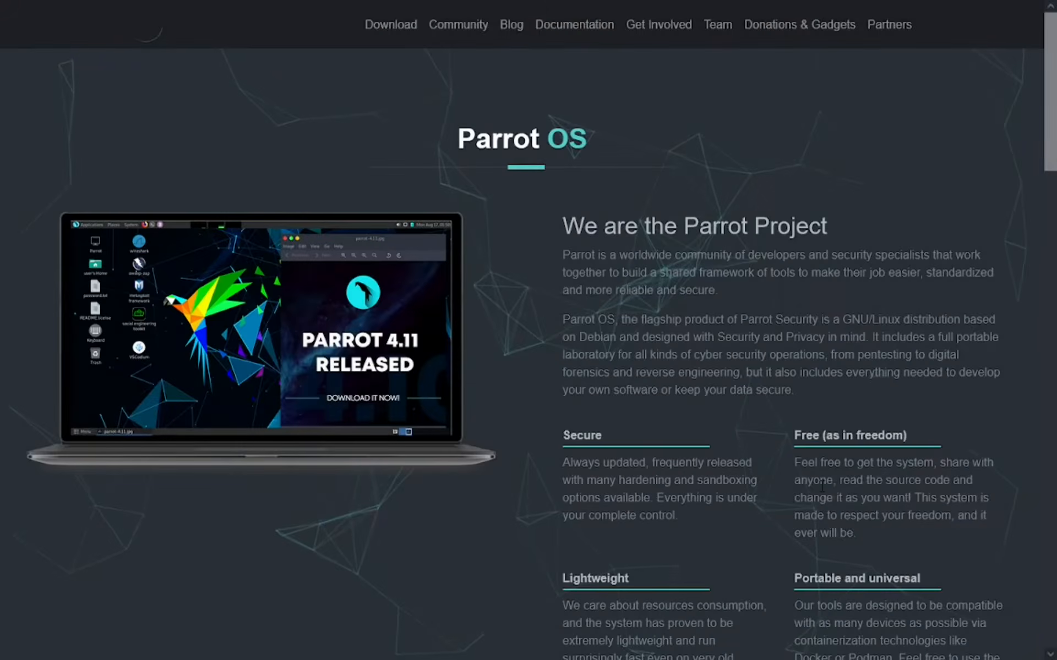
{"action": "left_click_drag", "start_coordinate": [903, 321], "coordinate": [603, 337]}
{"action": "left_click", "coordinate": [771, 302]}
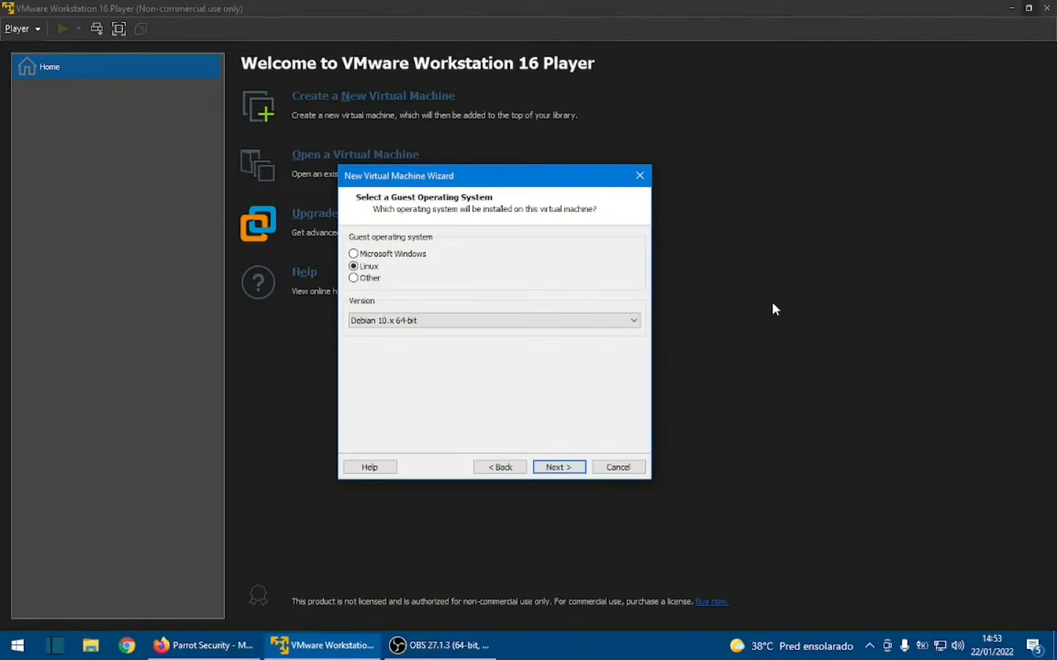
- Return to VMware Player, accept Debian 10.x 64-bit as the Linux guest, and name the virtual machine ParrotOS in the default location
{"action": "key", "text": "alt+Tab"}
{"action": "left_click", "coordinate": [558, 466]}
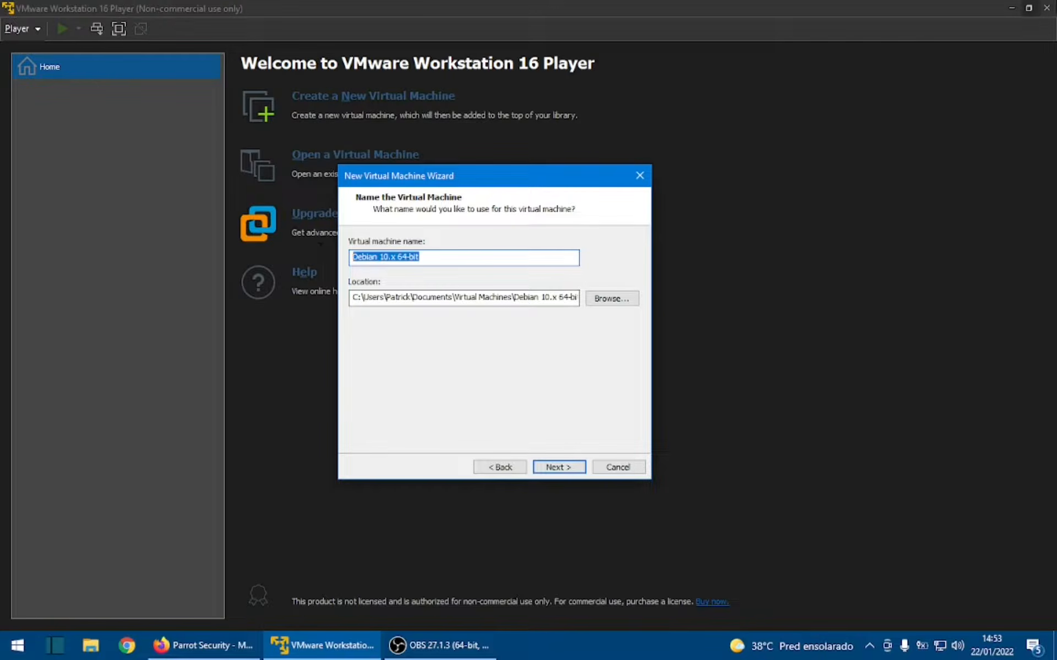
{"action": "type", "text": "ParrotOS"}
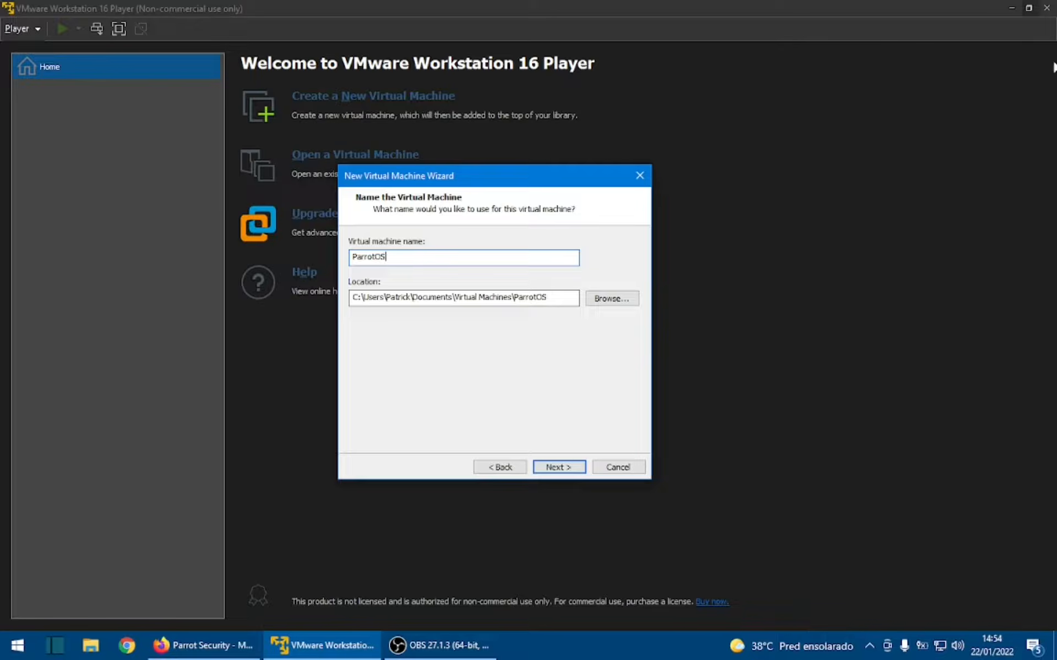
{"action": "left_click_drag", "start_coordinate": [562, 298], "coordinate": [352, 297]}
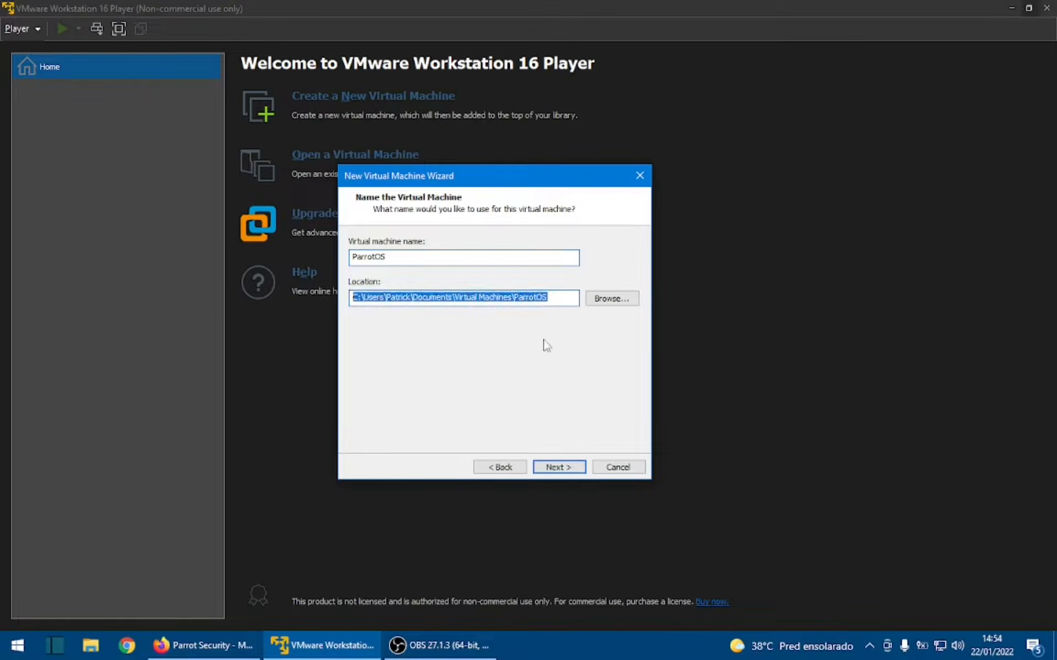
{"action": "left_click", "coordinate": [555, 299]}
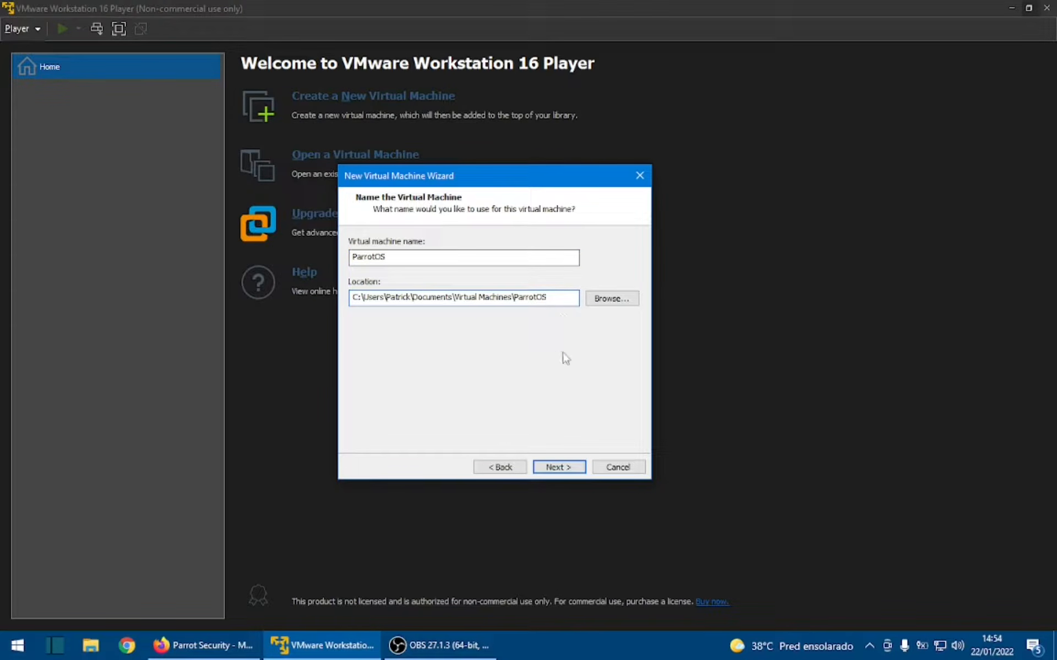
{"action": "left_click", "coordinate": [566, 466]}
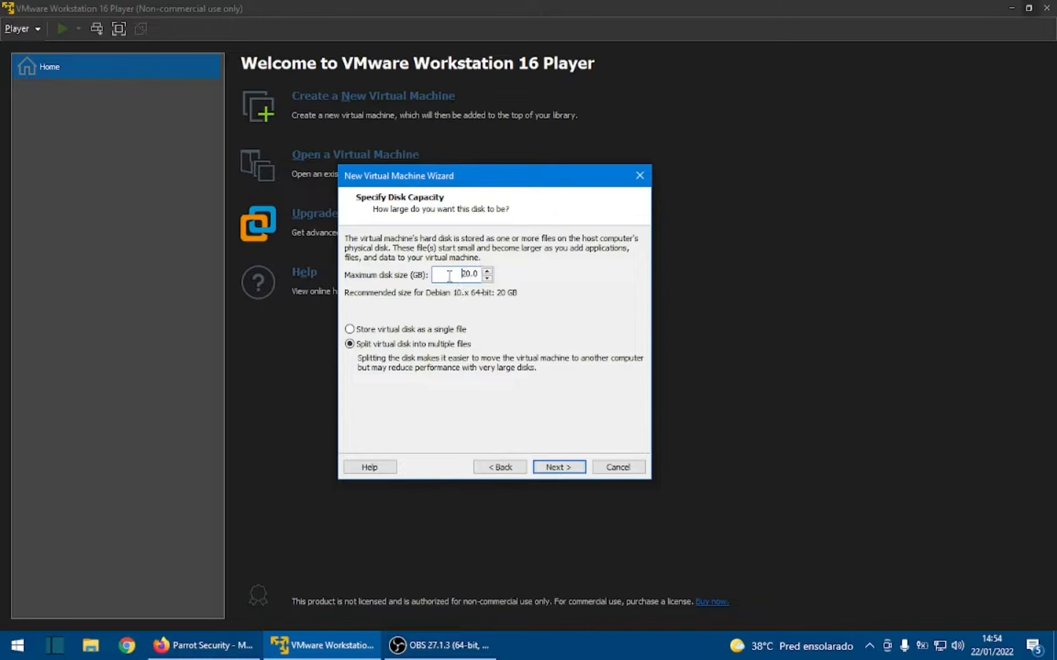
- Set the maximum disk size to 40 GB and store the virtual disk as a single file
{"action": "left_click_drag", "start_coordinate": [457, 275], "coordinate": [489, 282]}
{"action": "type", "text": "40.0"}
{"action": "key", "text": "Tab"}
{"action": "left_click", "coordinate": [444, 330]}
{"action": "left_click", "coordinate": [549, 467]}
- Review the summary of the virtual machine's settings and finish creating it
{"action": "scroll", "coordinate": [481, 329], "scroll_direction": "up", "scroll_amount": 1}
{"action": "scroll", "coordinate": [482, 328], "scroll_direction": "down", "scroll_amount": 1}
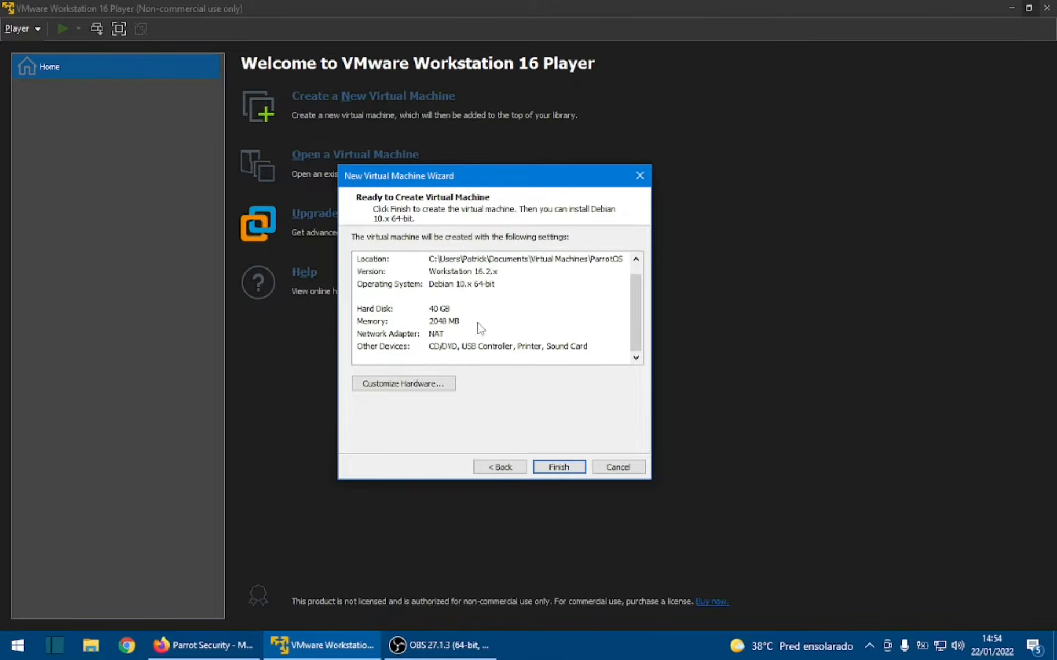
{"action": "scroll", "coordinate": [479, 330], "scroll_direction": "up", "scroll_amount": 1}
{"action": "scroll", "coordinate": [527, 275], "scroll_direction": "down", "scroll_amount": 1}
{"action": "left_click", "coordinate": [567, 472]}
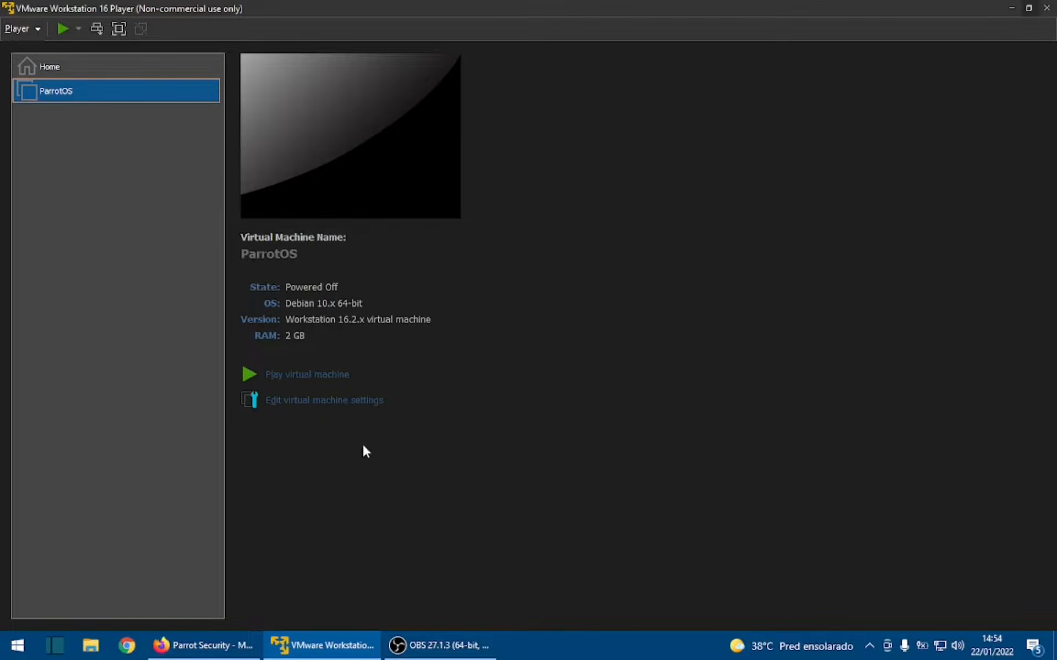
- Open the settings of the ParrotOS virtual machine and set its memory to 8192 MB
{"action": "left_click", "coordinate": [357, 403]}
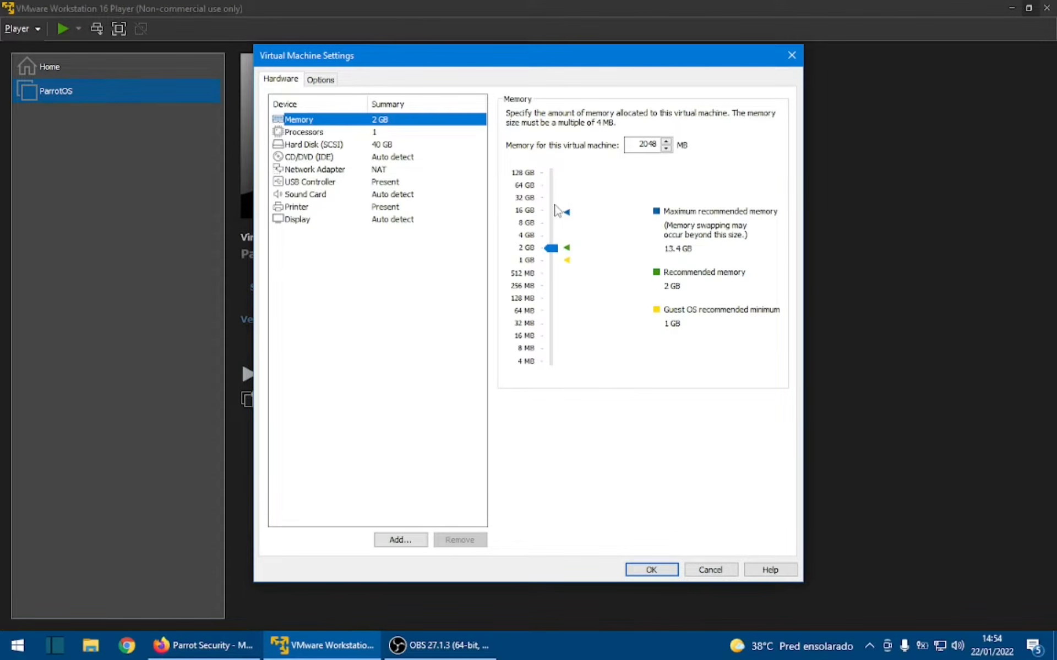
{"action": "left_click_drag", "start_coordinate": [639, 144], "coordinate": [683, 156]}
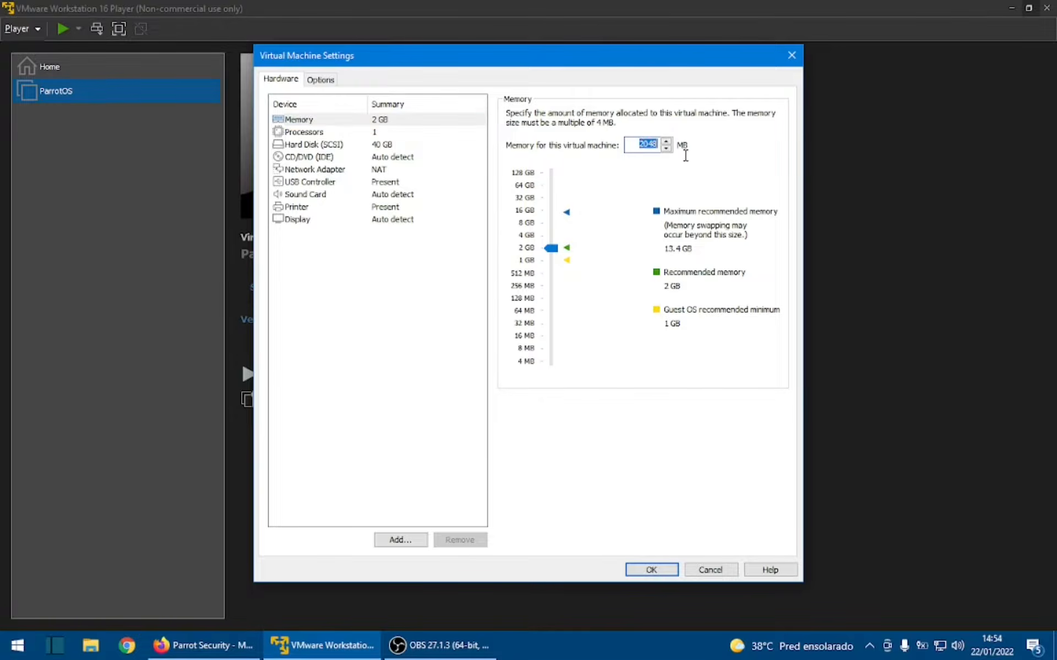
{"action": "type", "text": "8192"}
{"action": "key", "text": "Tab"}
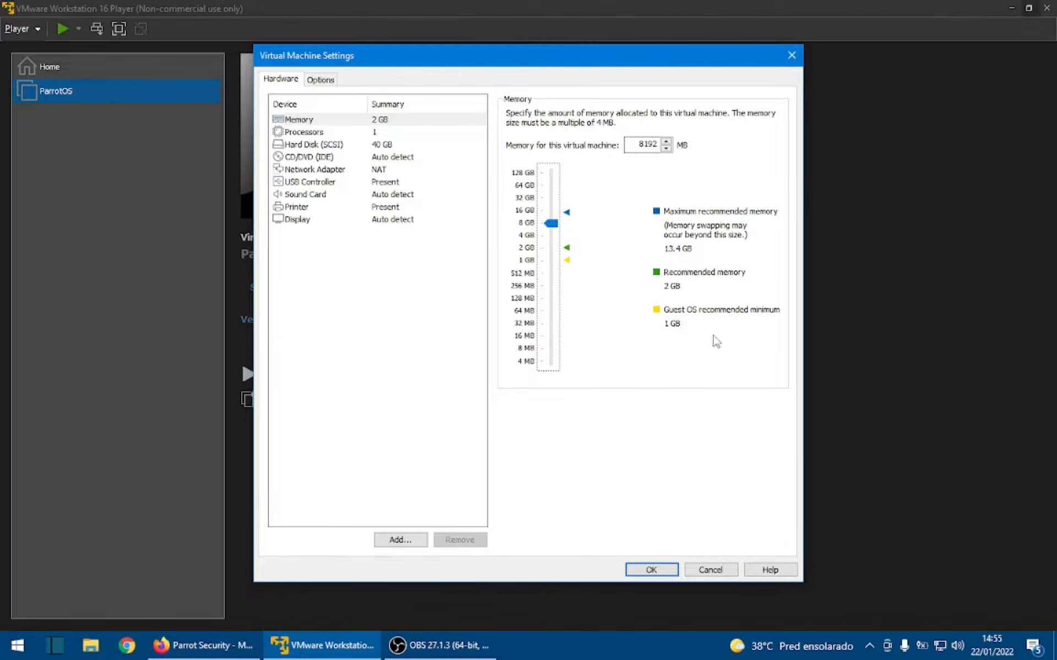
- Set the number of processor cores to 2 and check the hard disk settings
{"action": "left_click", "coordinate": [304, 133]}
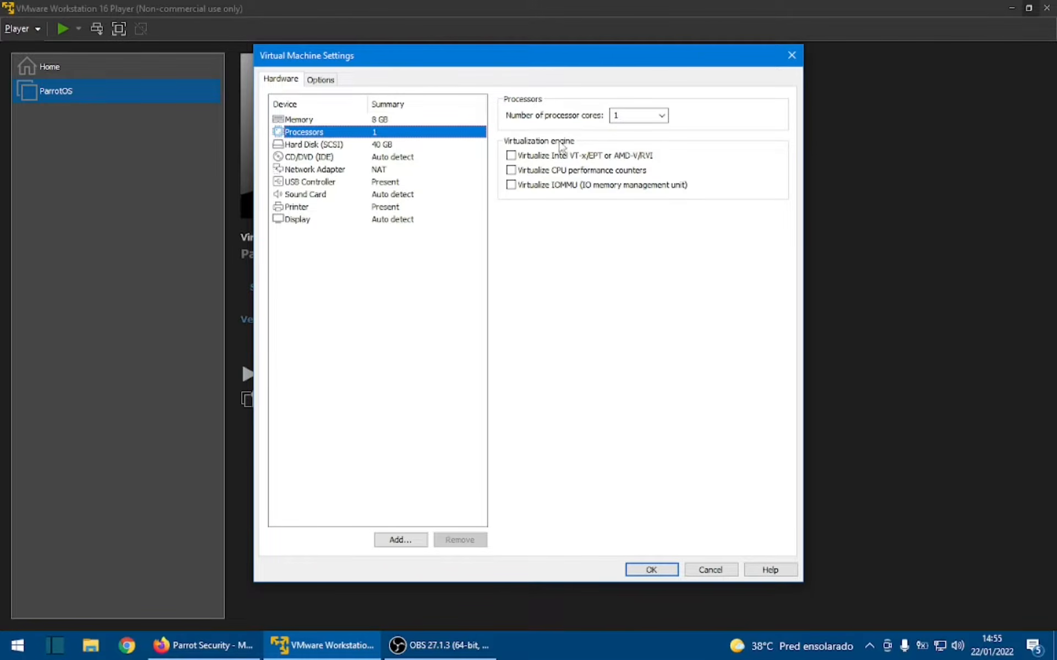
{"action": "left_click", "coordinate": [631, 115]}
{"action": "left_click", "coordinate": [661, 116]}
{"action": "left_click", "coordinate": [651, 138]}
{"action": "left_click", "coordinate": [391, 146]}
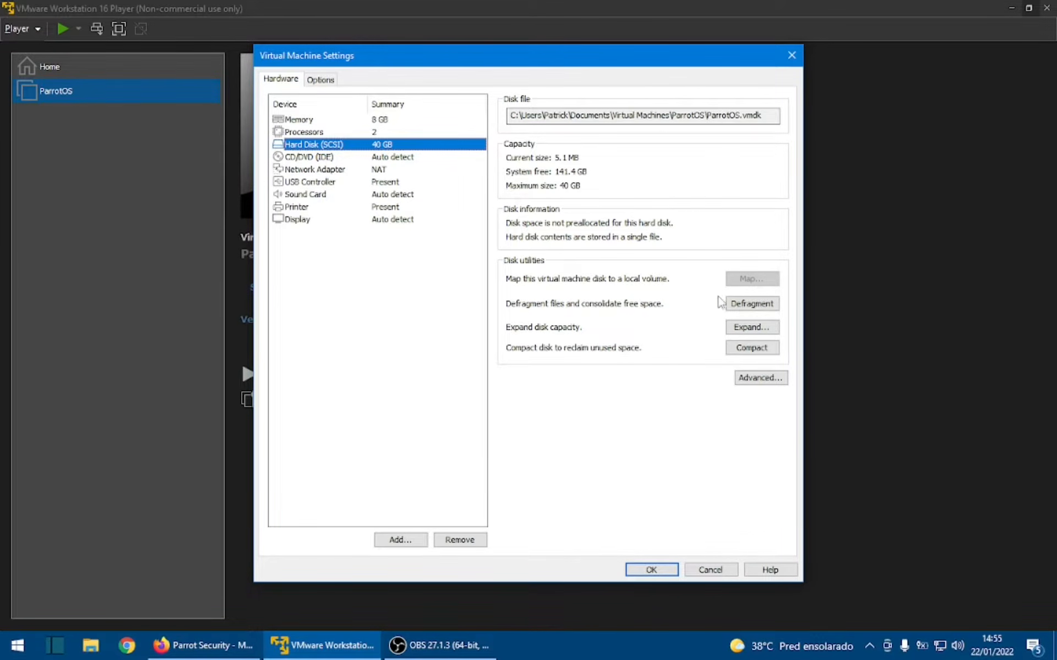
- Set the CD/DVD drive to use the ISO image Parrot-security-4.11.3_amd64.iso from the Downloads folder
{"action": "left_click", "coordinate": [423, 159]}
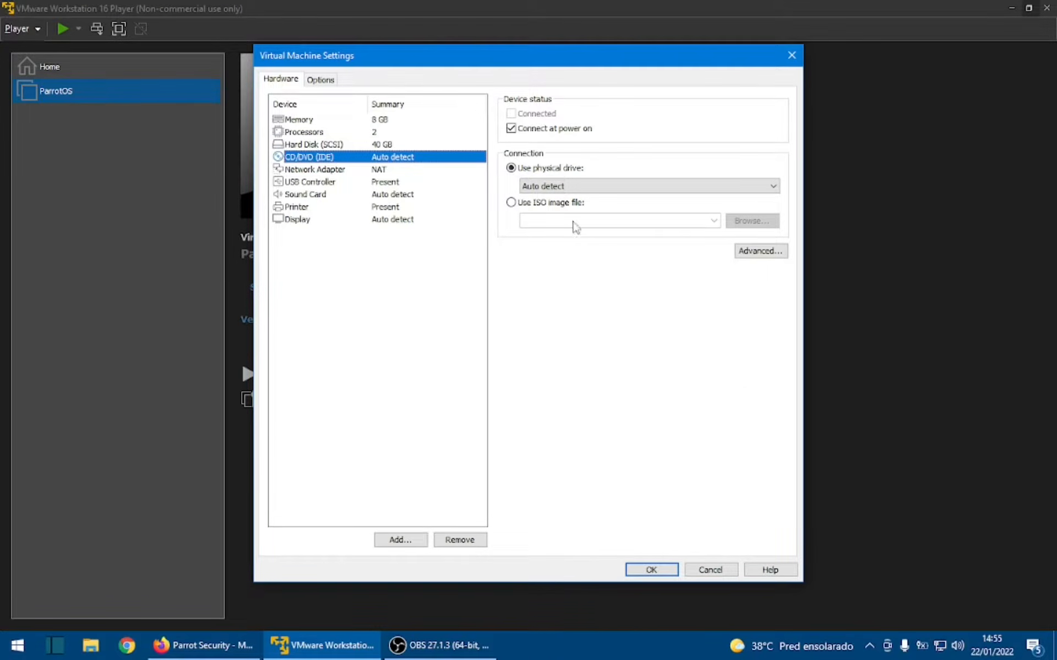
{"action": "left_click", "coordinate": [562, 205]}
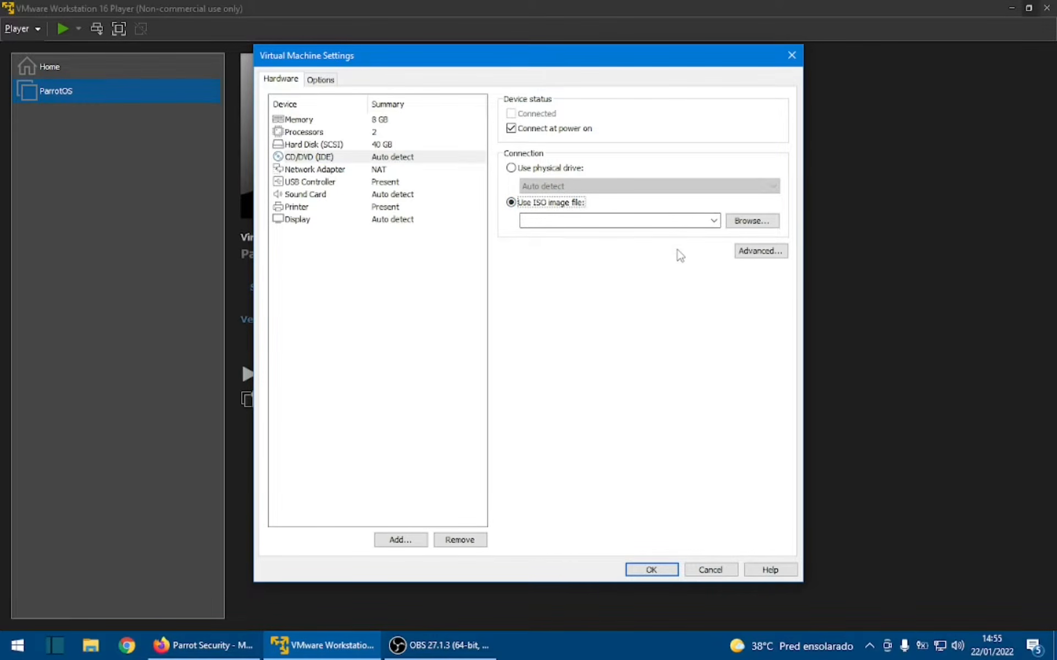
{"action": "left_click", "coordinate": [752, 221]}
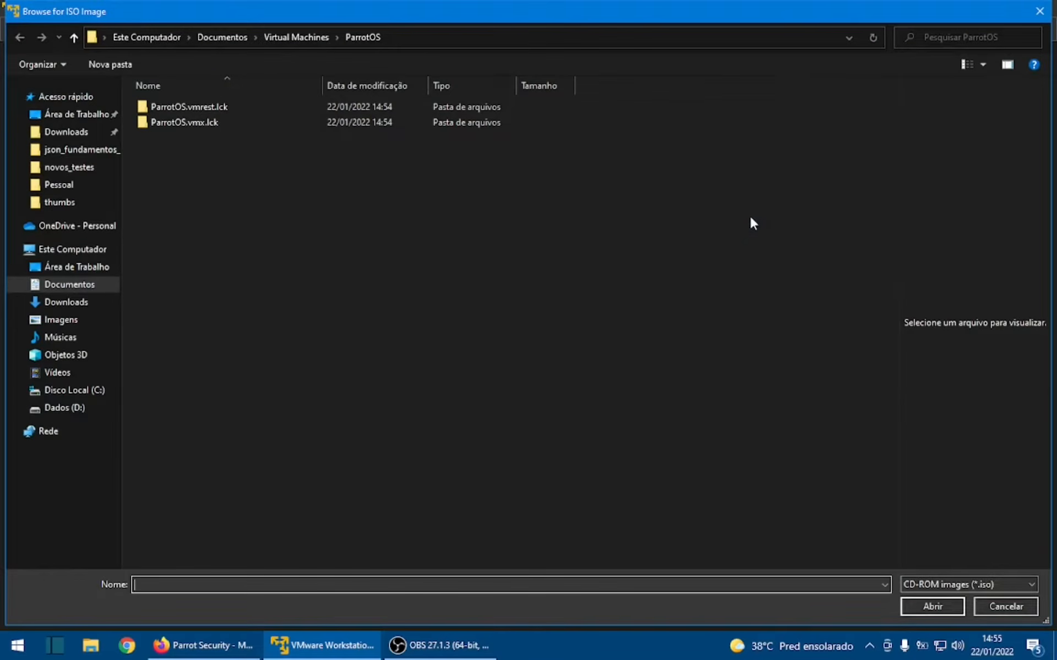
{"action": "left_click", "coordinate": [99, 300]}
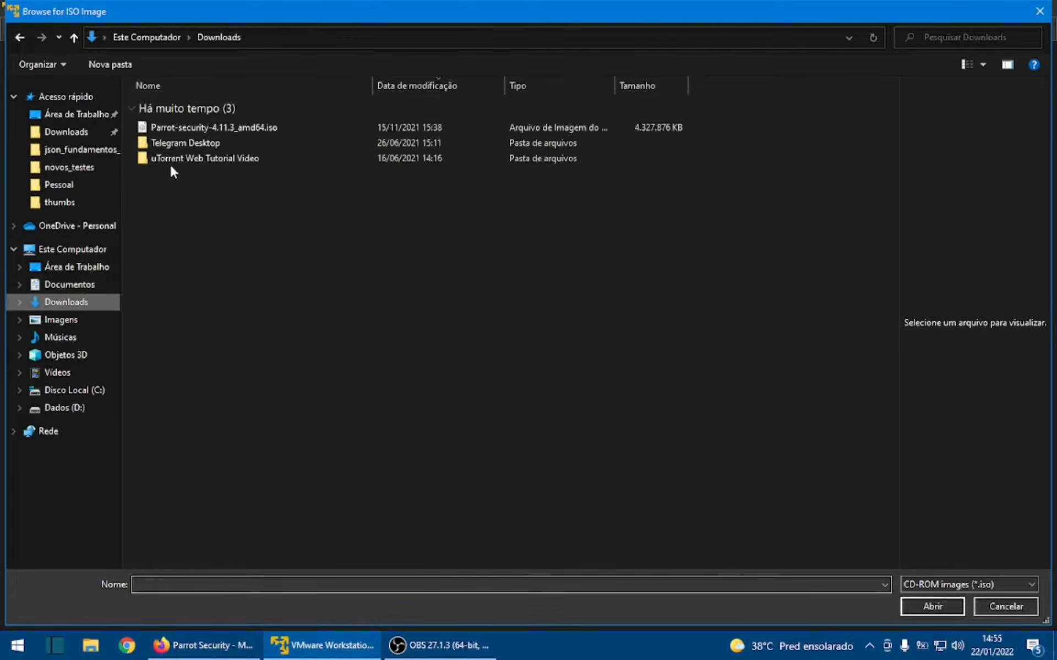
{"action": "double_click", "coordinate": [220, 128]}
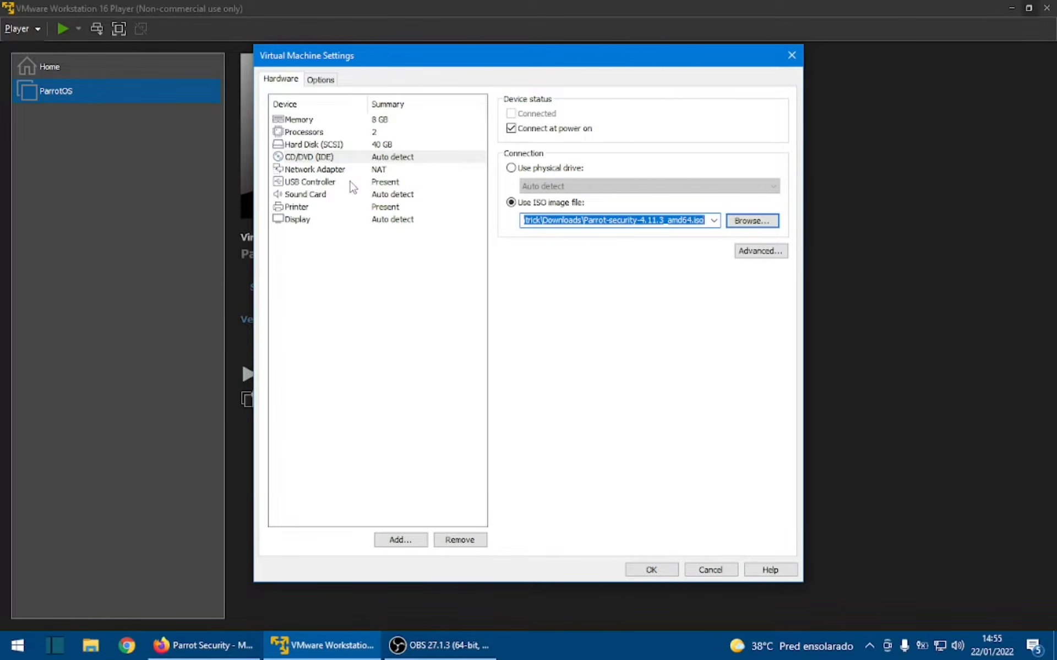
- Check the network adapter, save the settings with NAT kept, and power on the ParrotOS virtual machine
{"action": "left_click", "coordinate": [332, 174]}
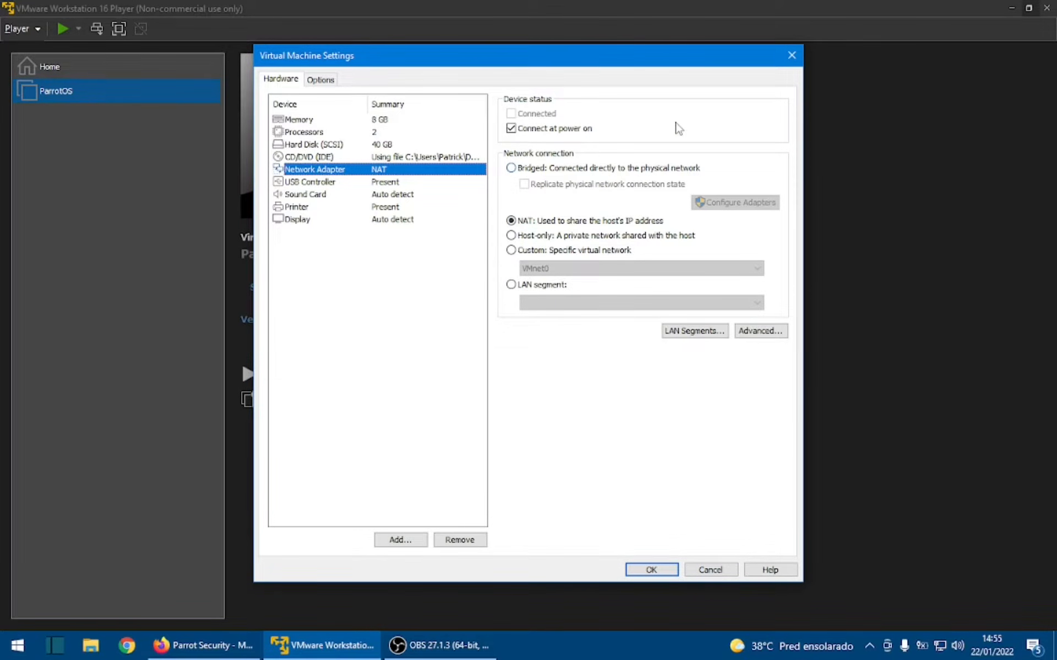
{"action": "left_click", "coordinate": [652, 571]}
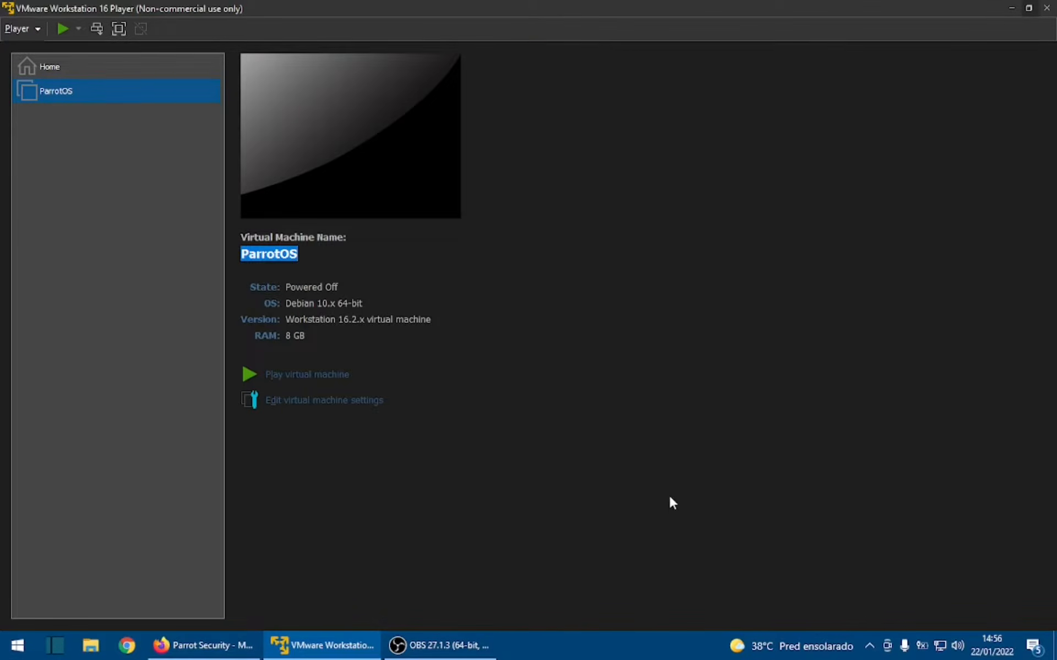
{"action": "left_click", "coordinate": [348, 384]}
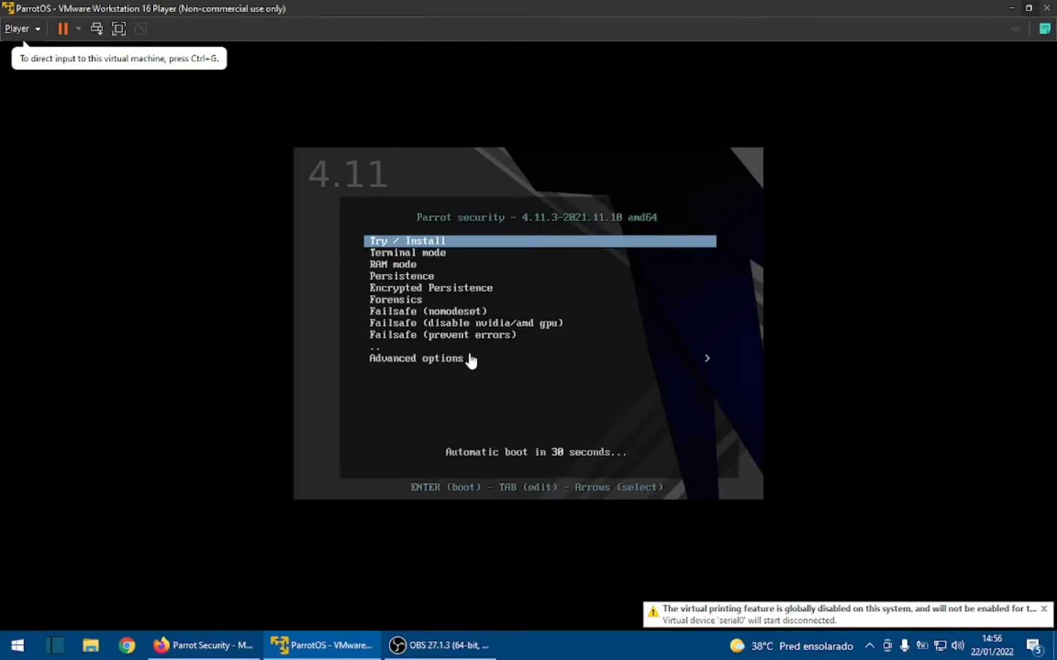
- Boot the virtual machine with Try / Install, launch the Parrot installer and continue with American English as the language
{"action": "left_click", "coordinate": [540, 405]}
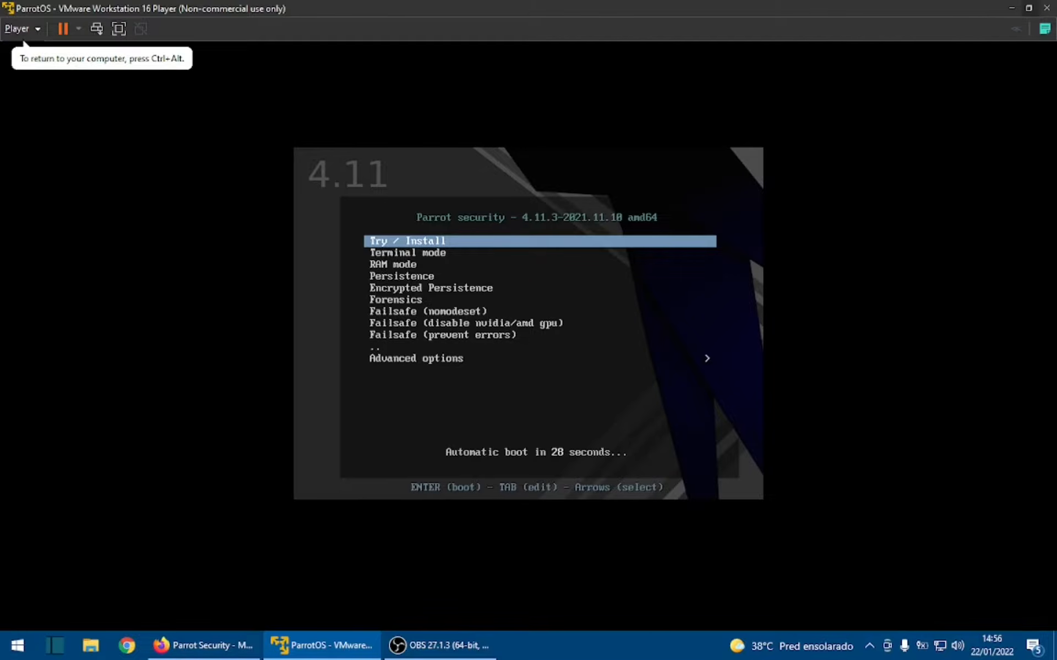
{"action": "key", "text": "Return"}
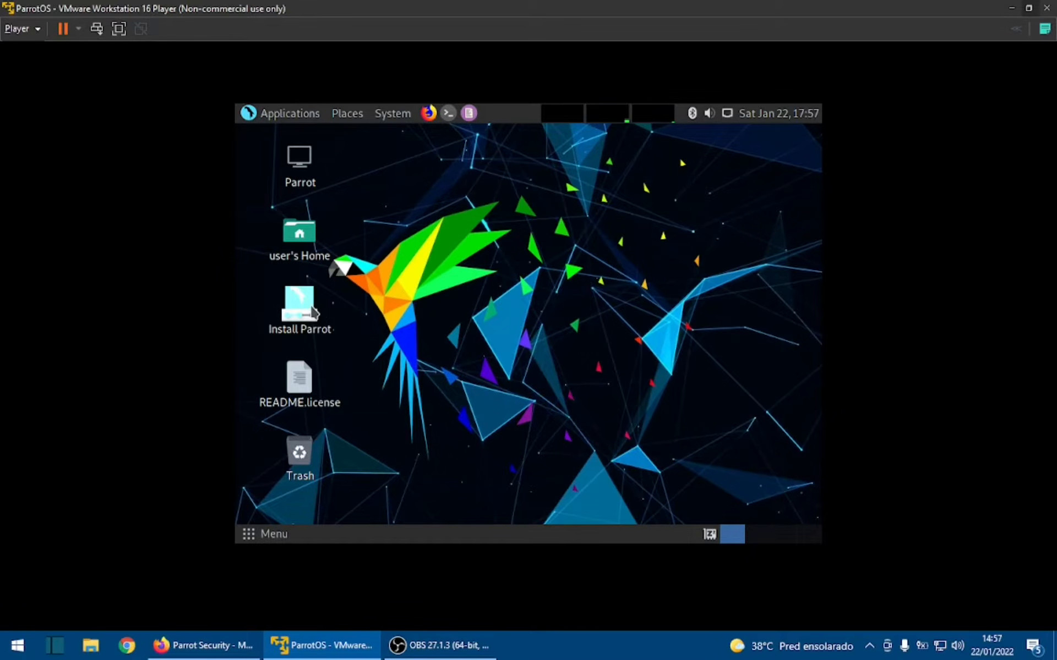
{"action": "left_click", "coordinate": [311, 311]}
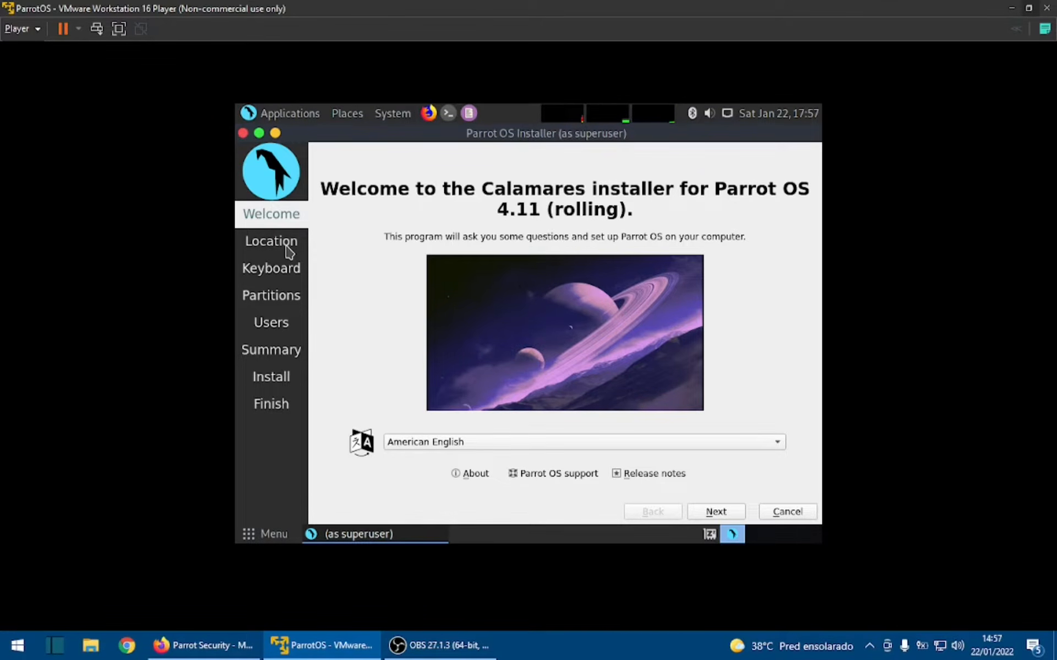
{"action": "left_click", "coordinate": [723, 511]}
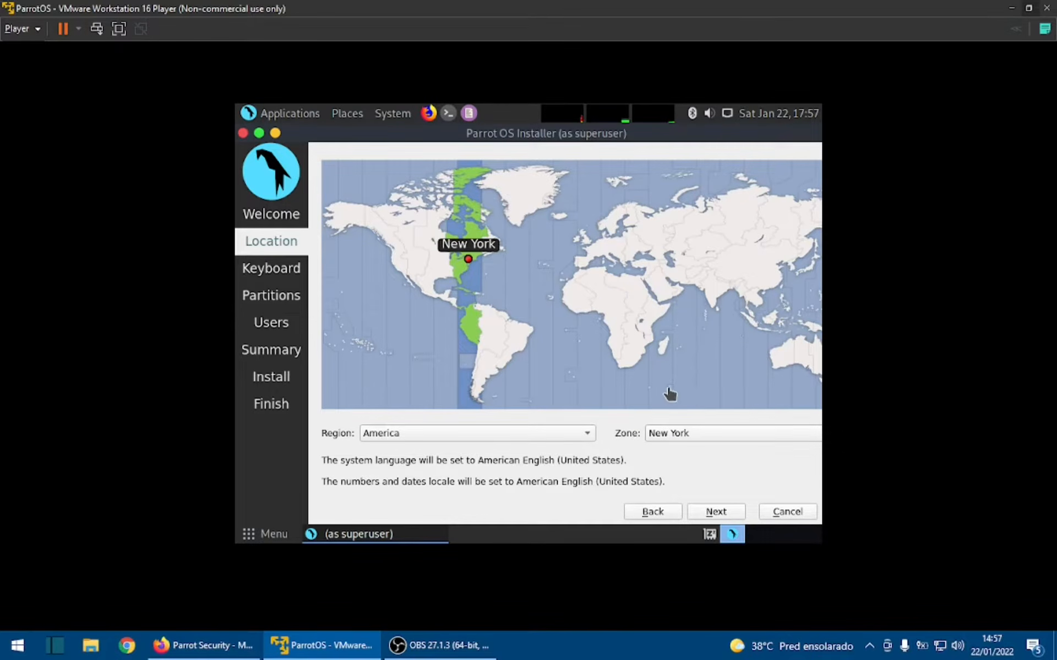
- Set the installation location to region America and zone Sao Paulo
{"action": "left_click", "coordinate": [526, 432]}
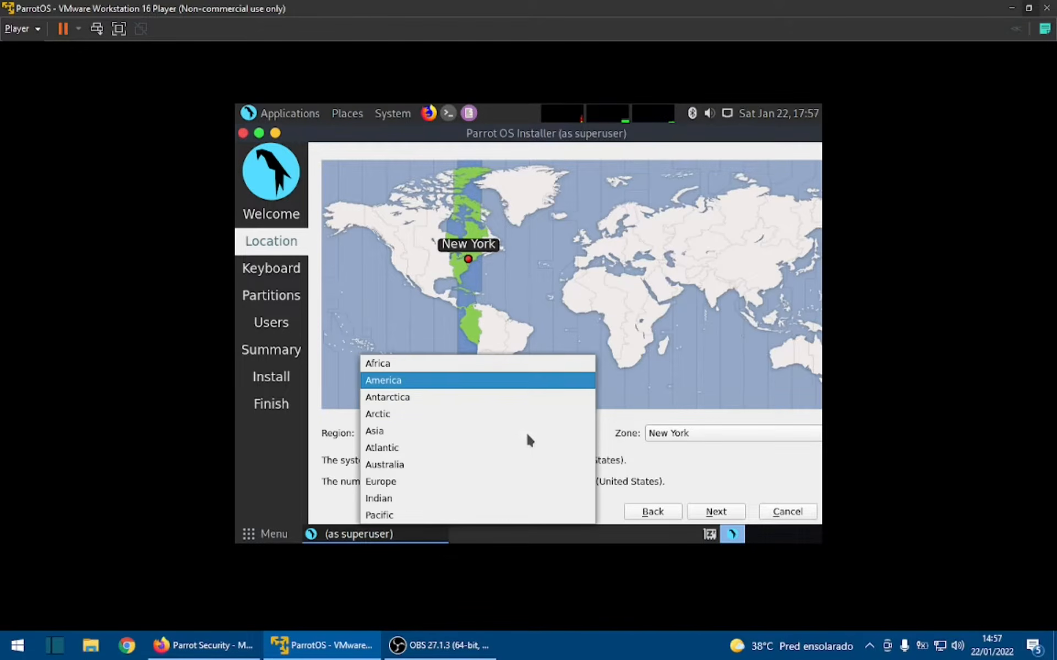
{"action": "left_click", "coordinate": [428, 382]}
{"action": "left_click", "coordinate": [715, 438]}
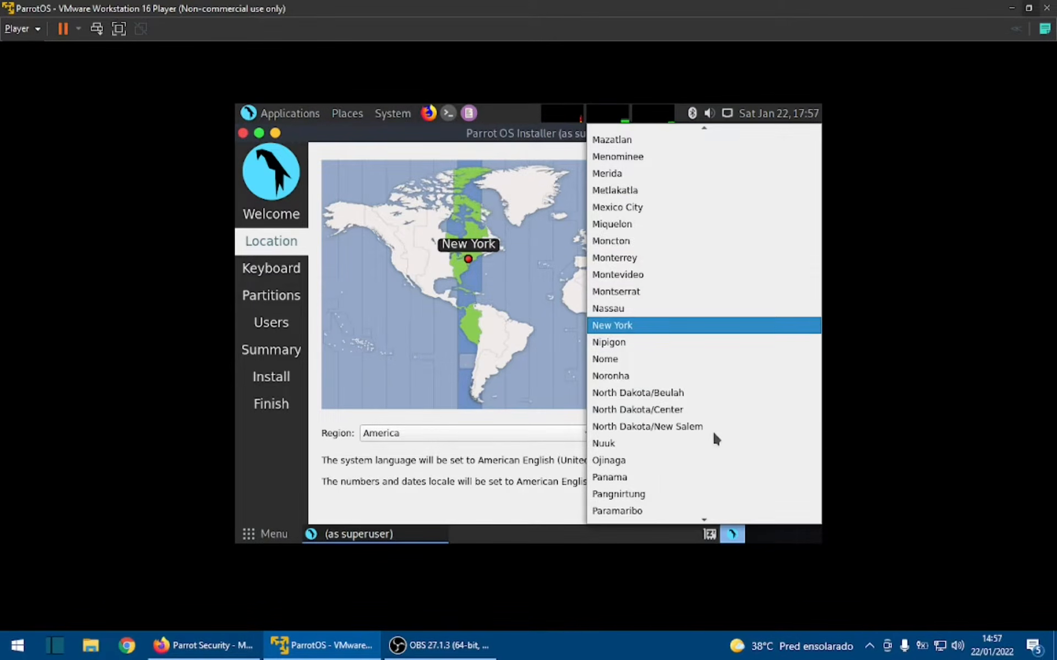
{"action": "scroll", "coordinate": [649, 440], "scroll_direction": "down", "scroll_amount": 10}
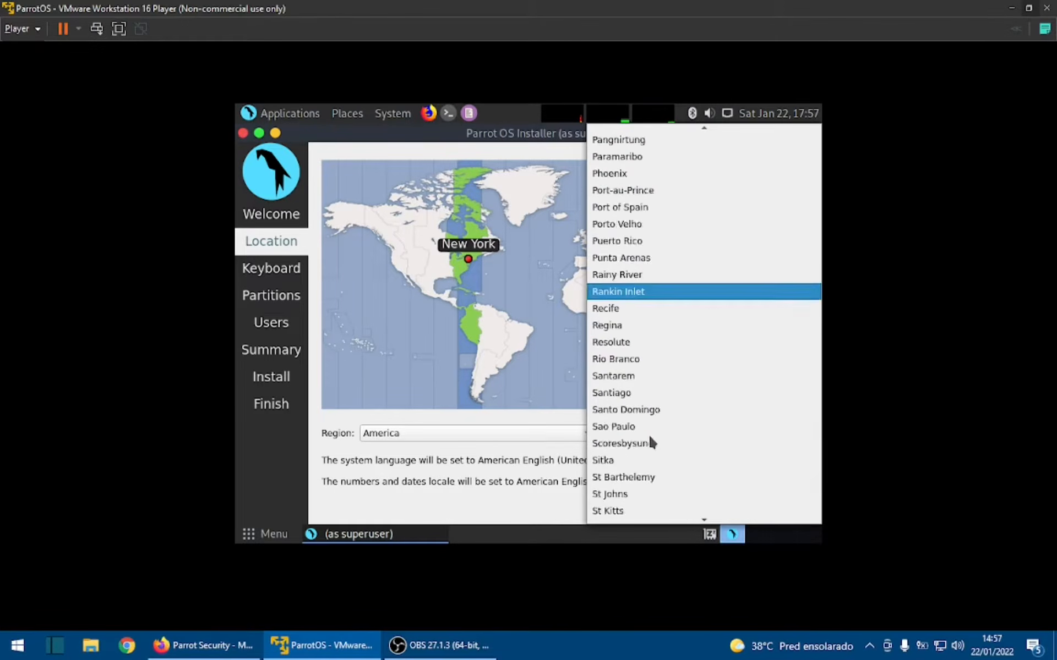
{"action": "type", "text": "b"}
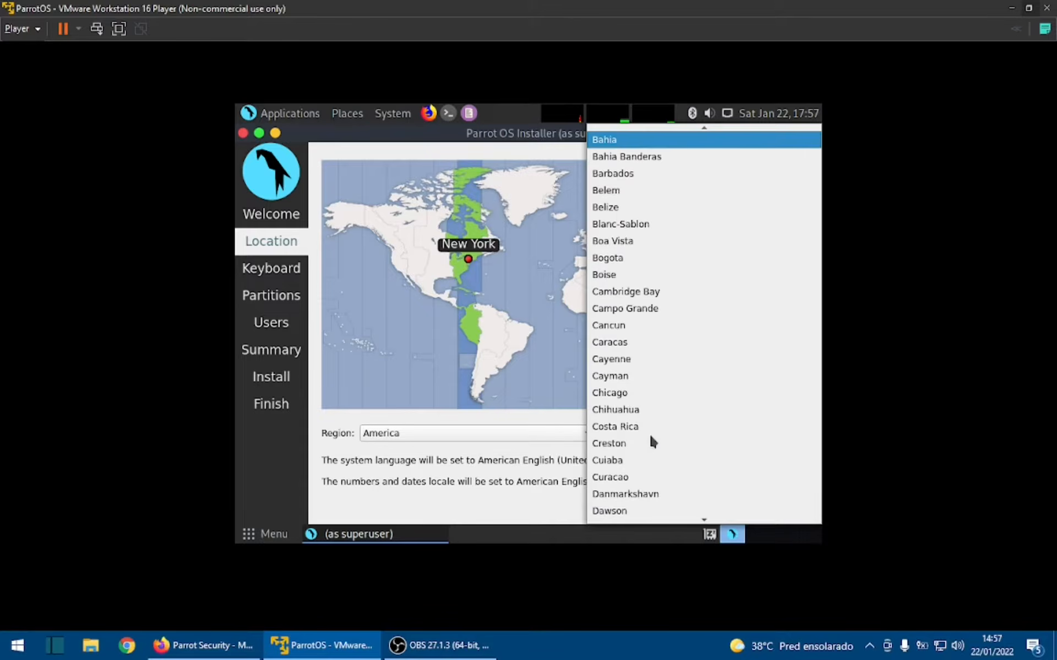
{"action": "type", "text": "sao"}
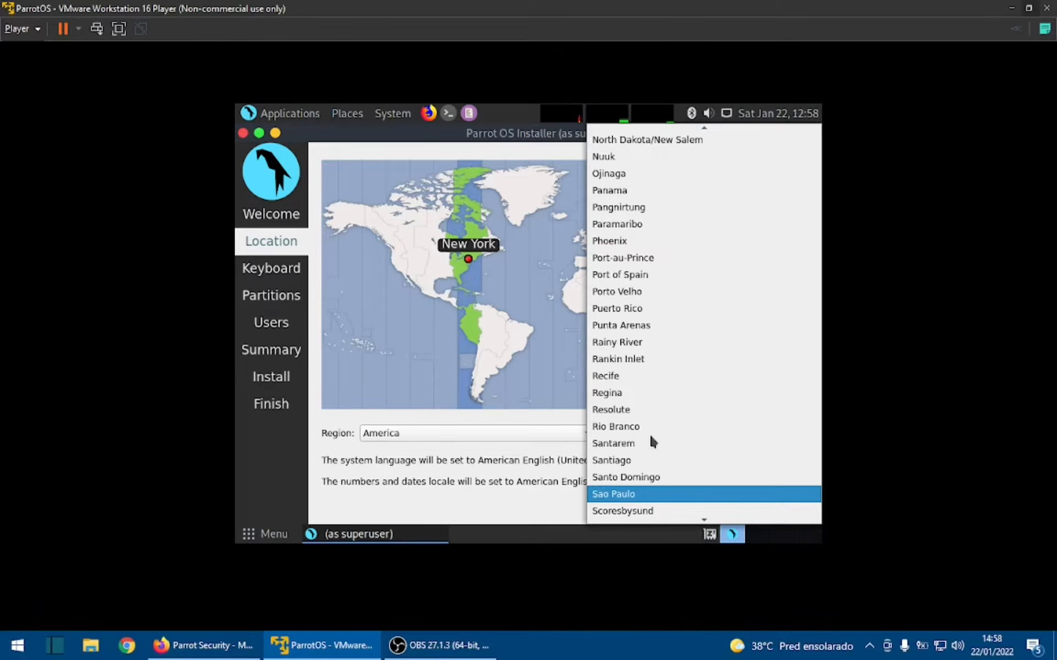
{"action": "key", "text": "Return"}
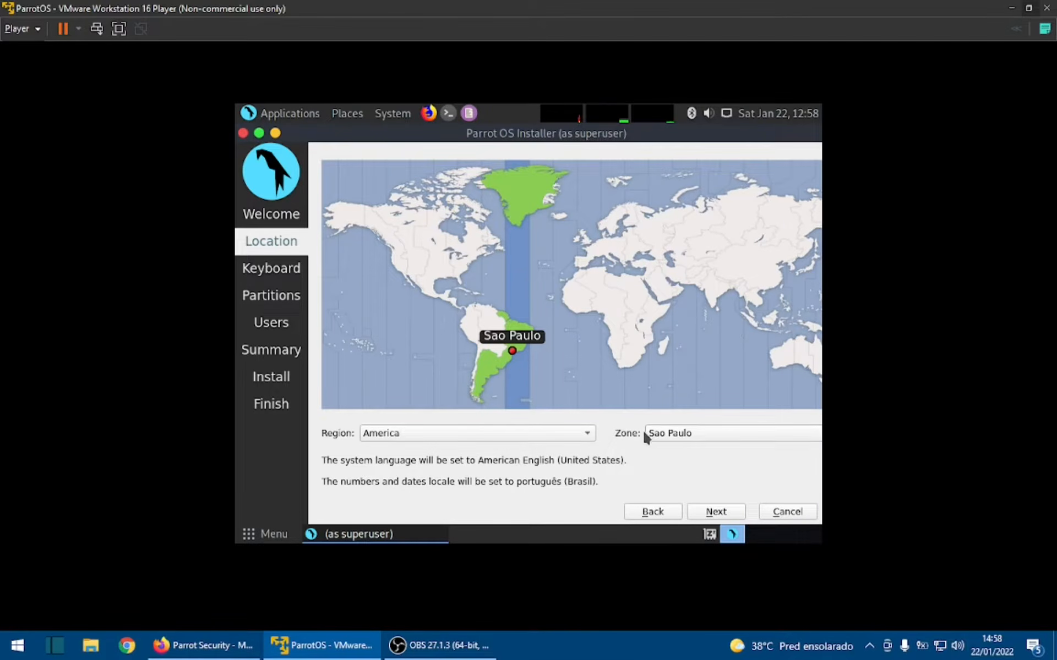
- Change the live system's display resolution to 1440 x 900, keep the new configuration and close the monitor preferences
{"action": "left_click", "coordinate": [391, 116]}
{"action": "mouse_move", "coordinate": [413, 136]}
{"action": "mouse_move", "coordinate": [578, 141]}
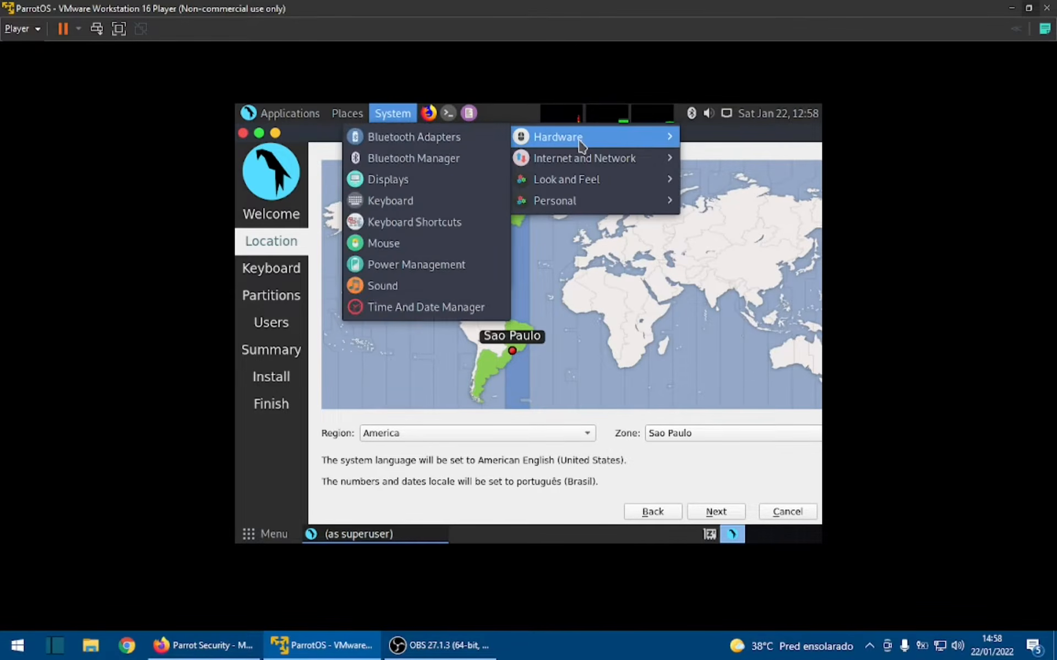
{"action": "left_click", "coordinate": [420, 180]}
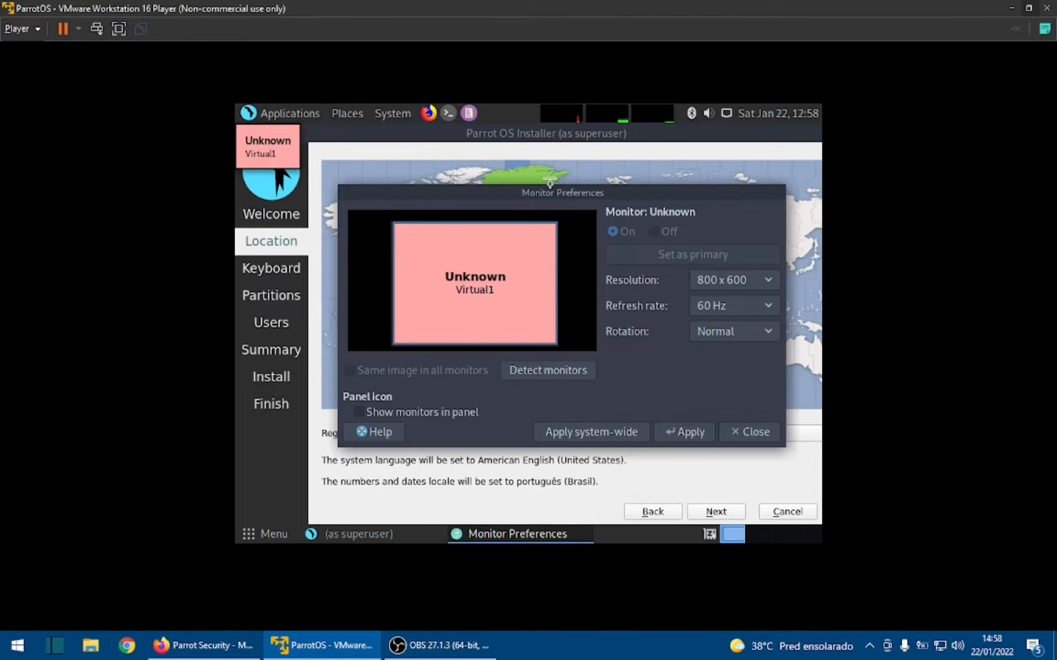
{"action": "left_click", "coordinate": [760, 289]}
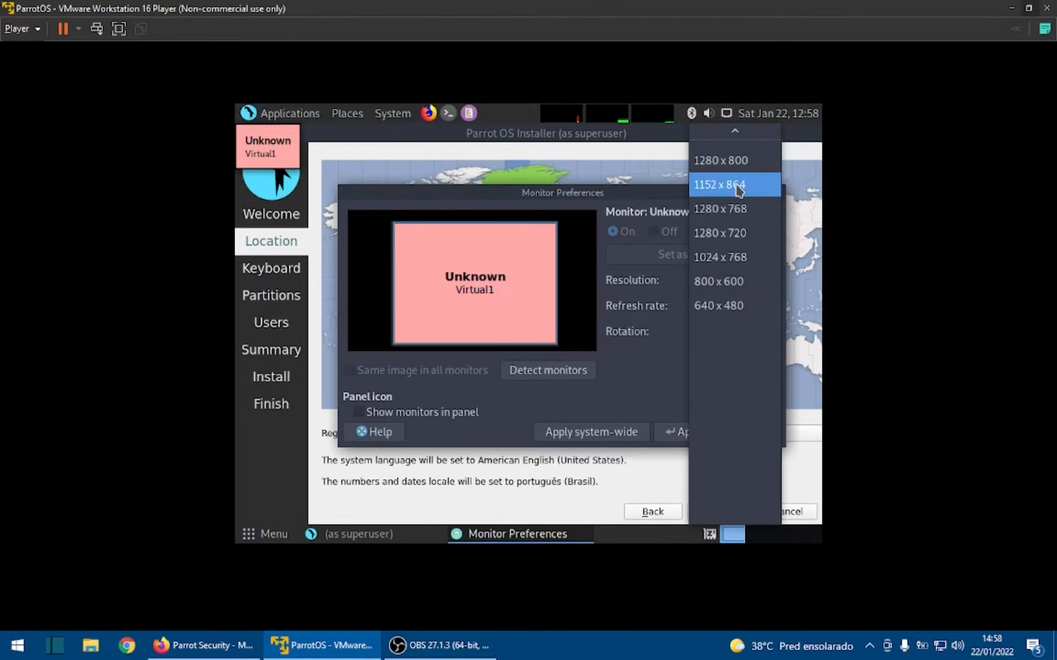
{"action": "scroll", "coordinate": [751, 177], "scroll_direction": "up", "scroll_amount": 2}
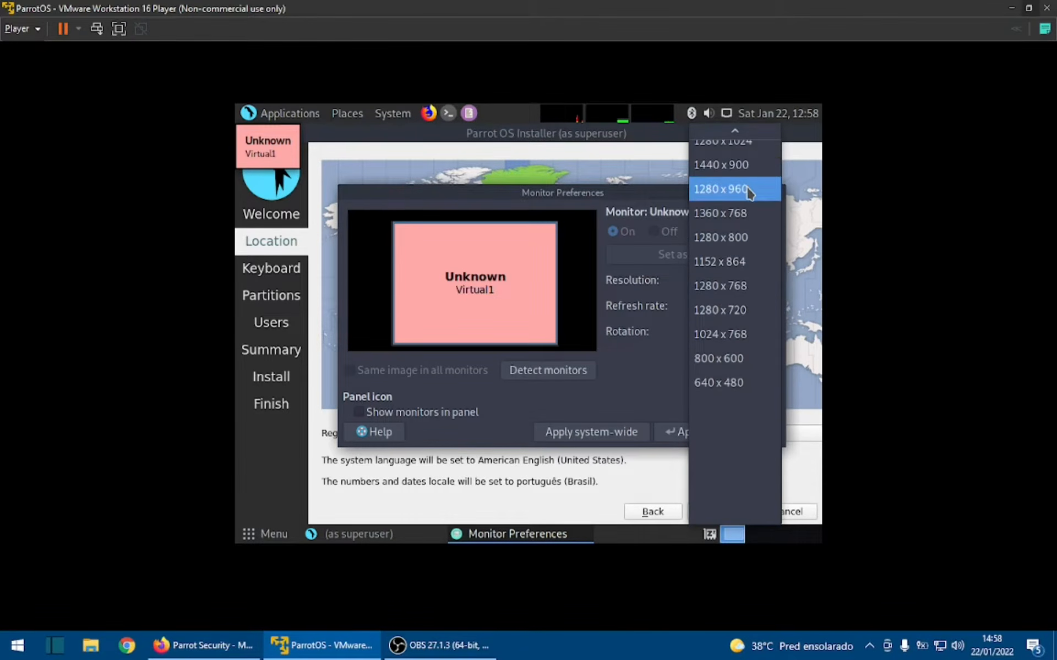
{"action": "left_click", "coordinate": [745, 177]}
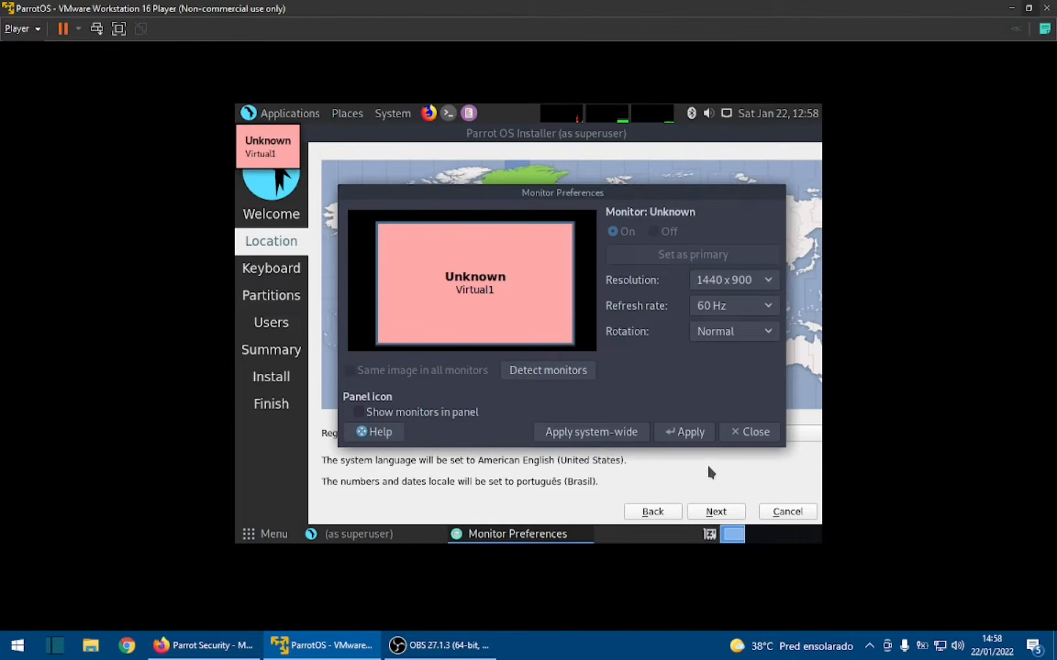
{"action": "left_click", "coordinate": [702, 438]}
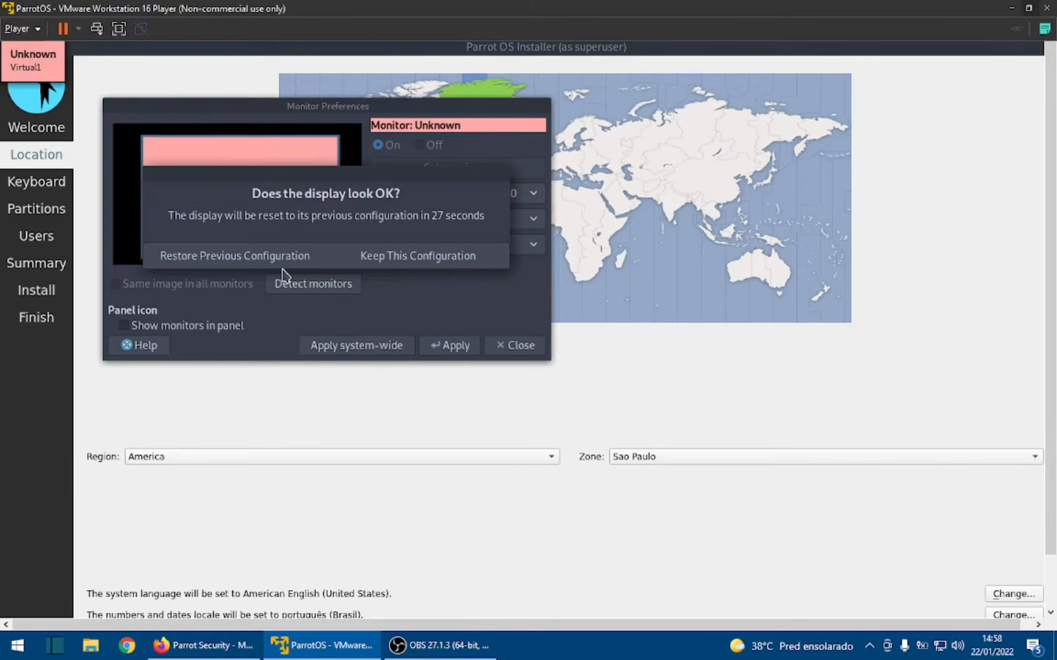
{"action": "left_click", "coordinate": [429, 265]}
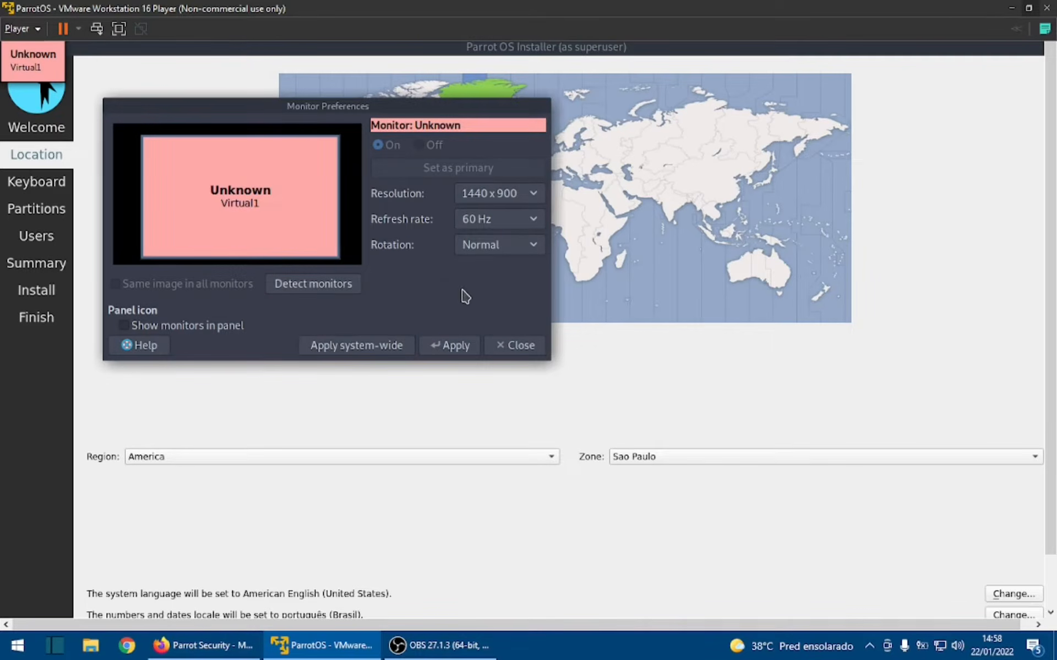
{"action": "left_click", "coordinate": [519, 346]}
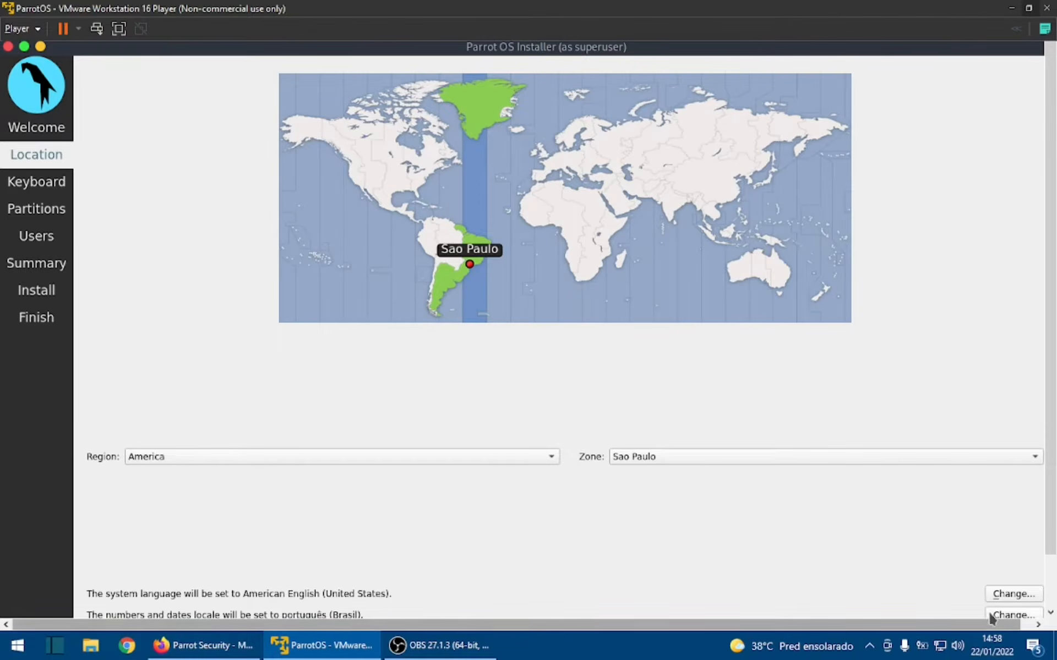
- Accept the location settings and continue with the English (US) Default keyboard layout on the Generic 105-key PC model
{"action": "scroll", "coordinate": [1044, 542], "scroll_direction": "down", "scroll_amount": 2}
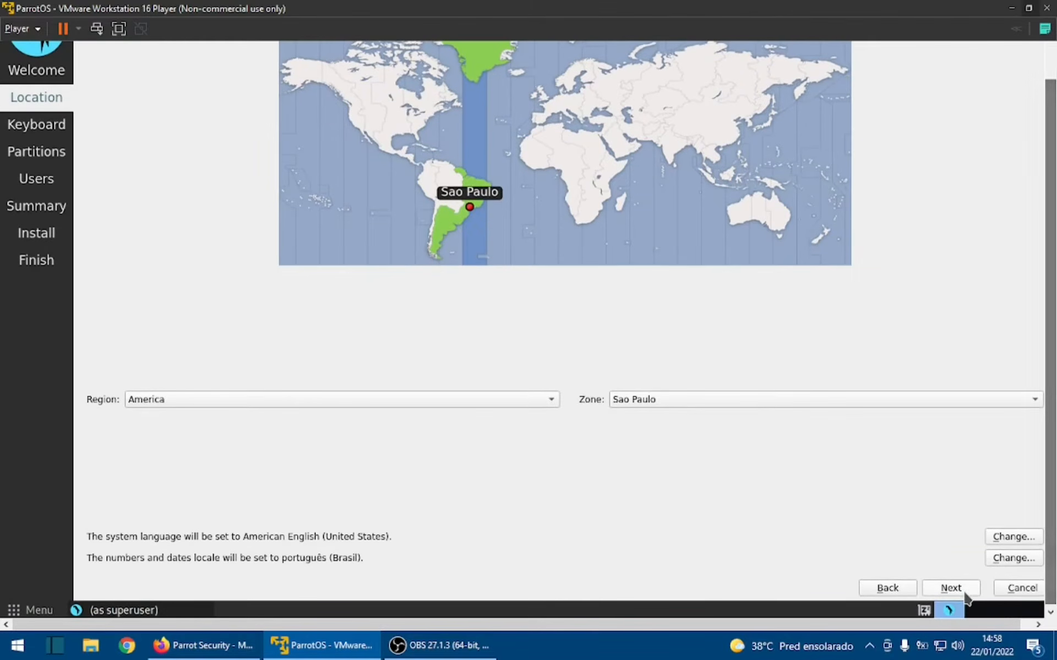
{"action": "left_click", "coordinate": [949, 589]}
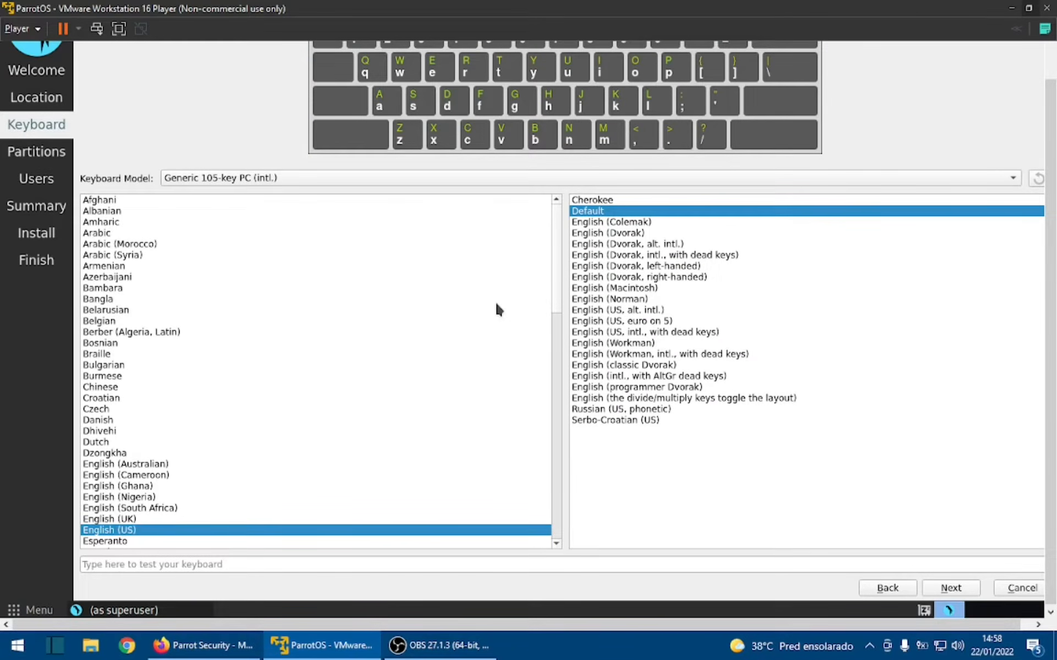
{"action": "left_click_drag", "start_coordinate": [1050, 215], "coordinate": [1052, 194]}
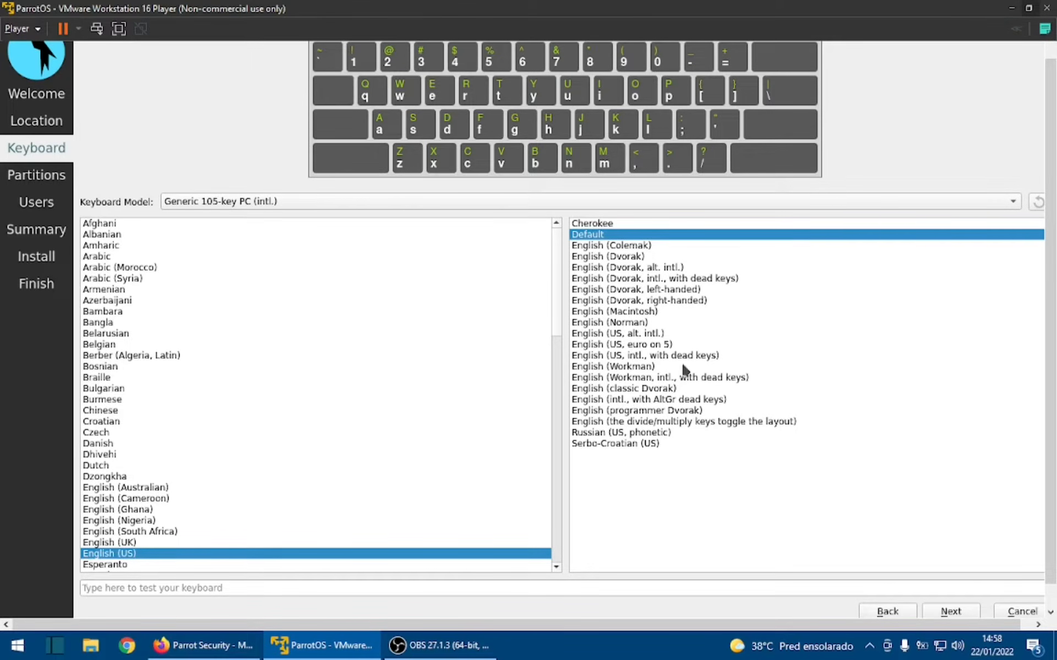
{"action": "left_click", "coordinate": [971, 611]}
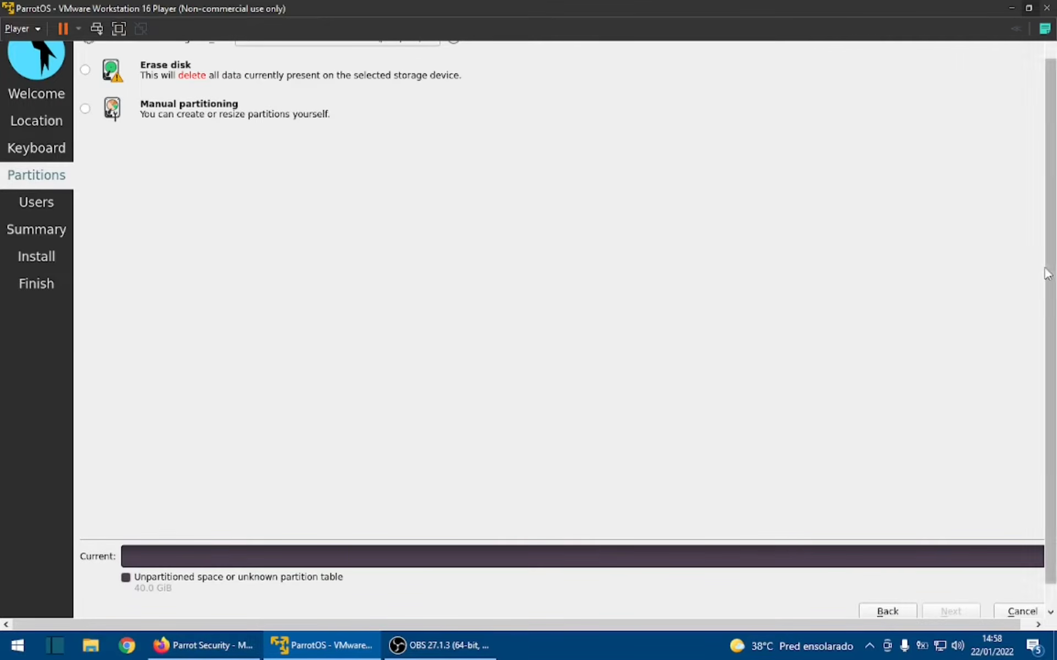
- Choose Erase disk with No Swap for the VMware virtual disk and proceed to the user setup
{"action": "left_click_drag", "start_coordinate": [1049, 272], "coordinate": [1053, 210]}
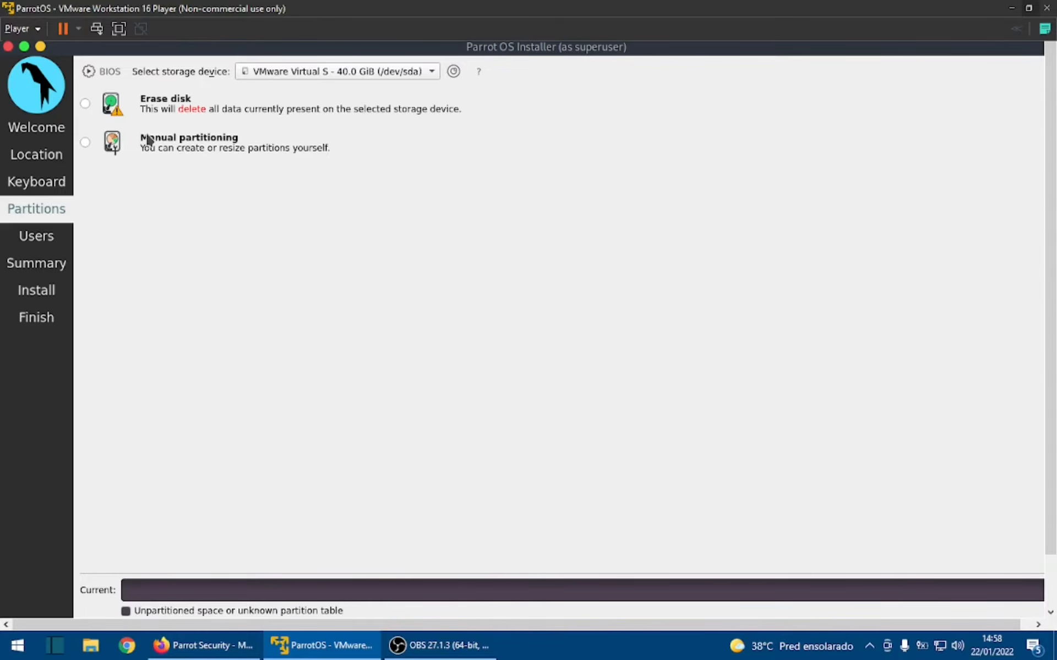
{"action": "left_click", "coordinate": [85, 104]}
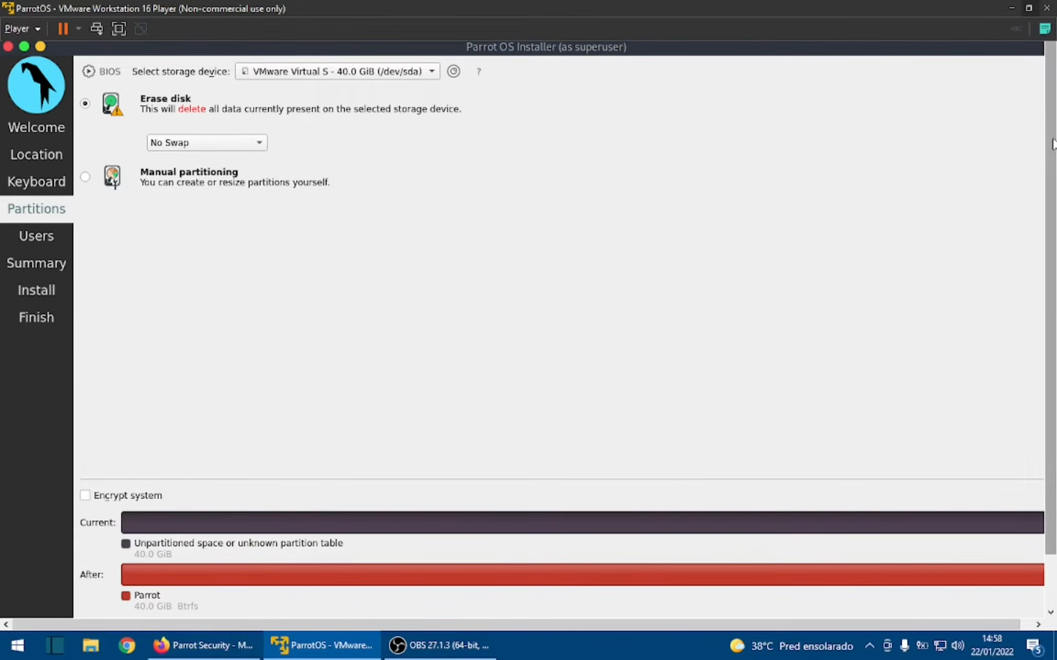
{"action": "left_click_drag", "start_coordinate": [1051, 141], "coordinate": [1055, 222]}
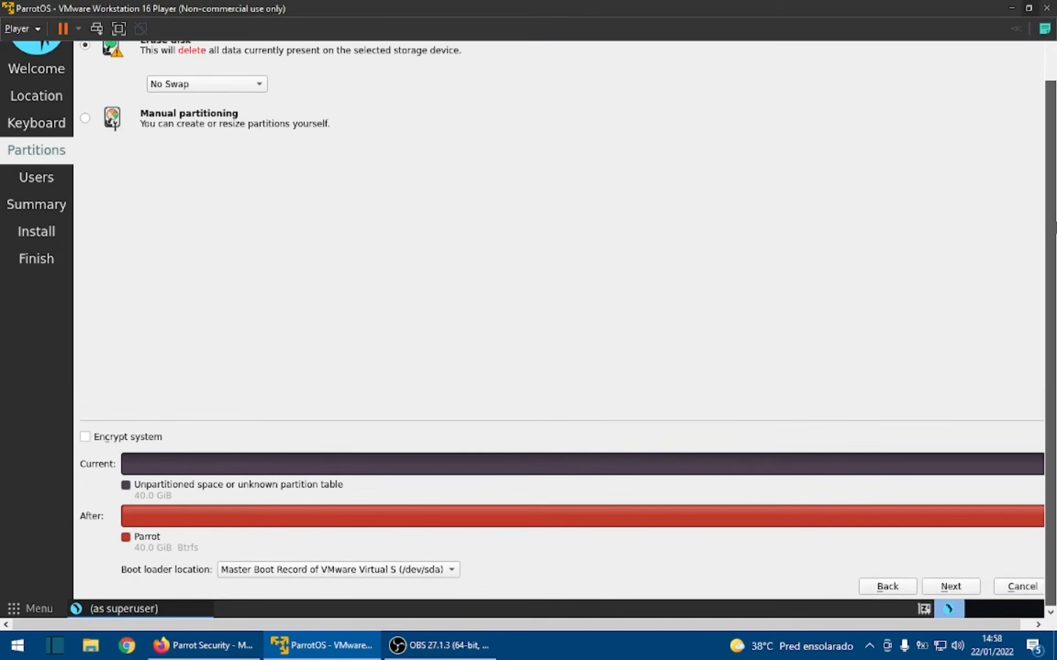
{"action": "left_click", "coordinate": [944, 589]}
- Enter HackTricks as the new user's name, keeping the login and computer names derived from it
{"action": "left_click_drag", "start_coordinate": [1055, 386], "coordinate": [1055, 264]}
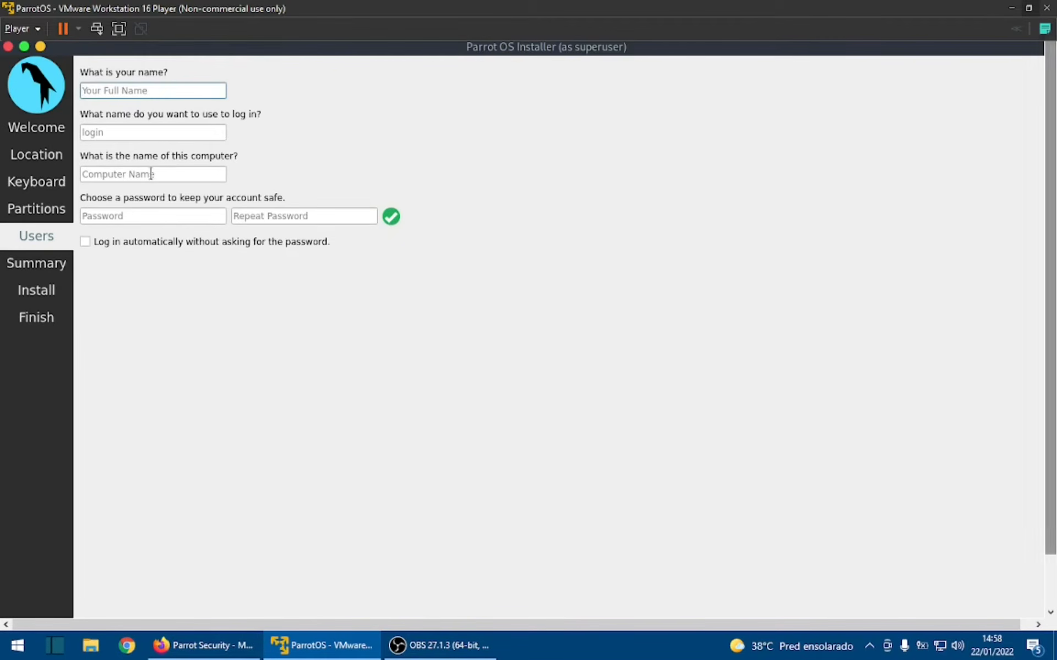
{"action": "type", "text": "Hatrick"}
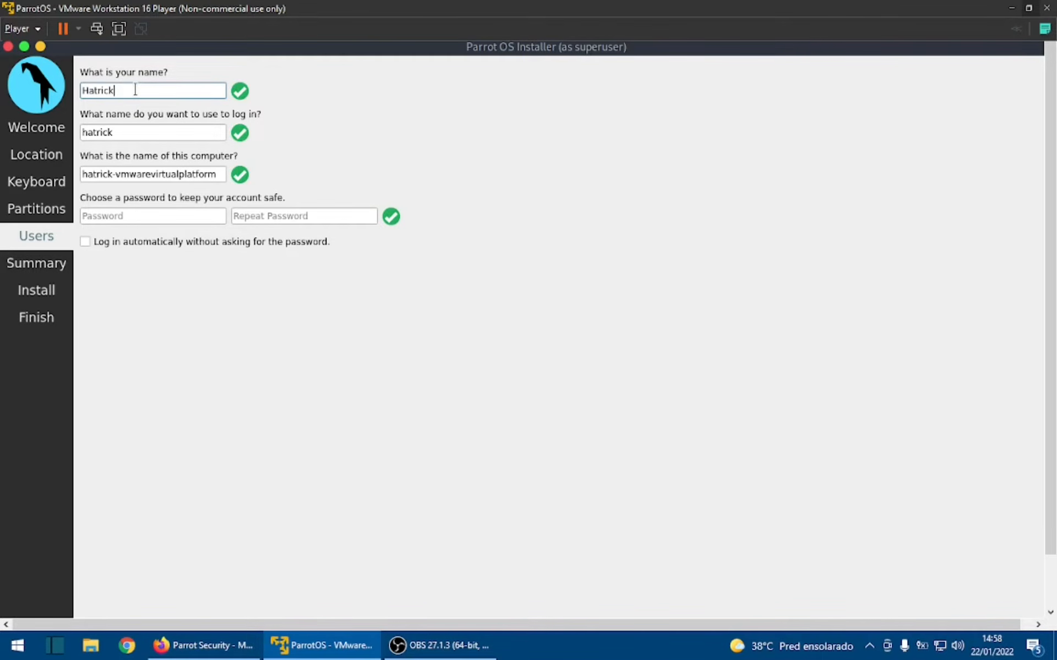
{"action": "key", "text": "BackSpace"}
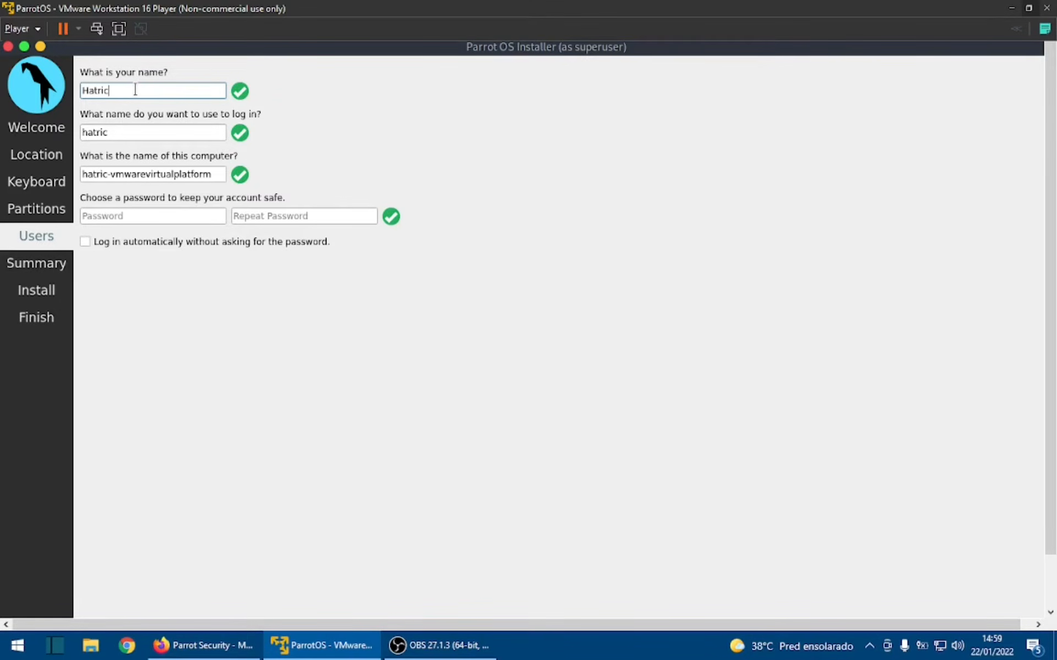
{"action": "key", "text": "BackSpace"}
{"action": "key", "text": "BackSpace"}
{"action": "key", "text": "BackSpace"}
{"action": "key", "text": "BackSpace"}
{"action": "type", "text": "cK"}
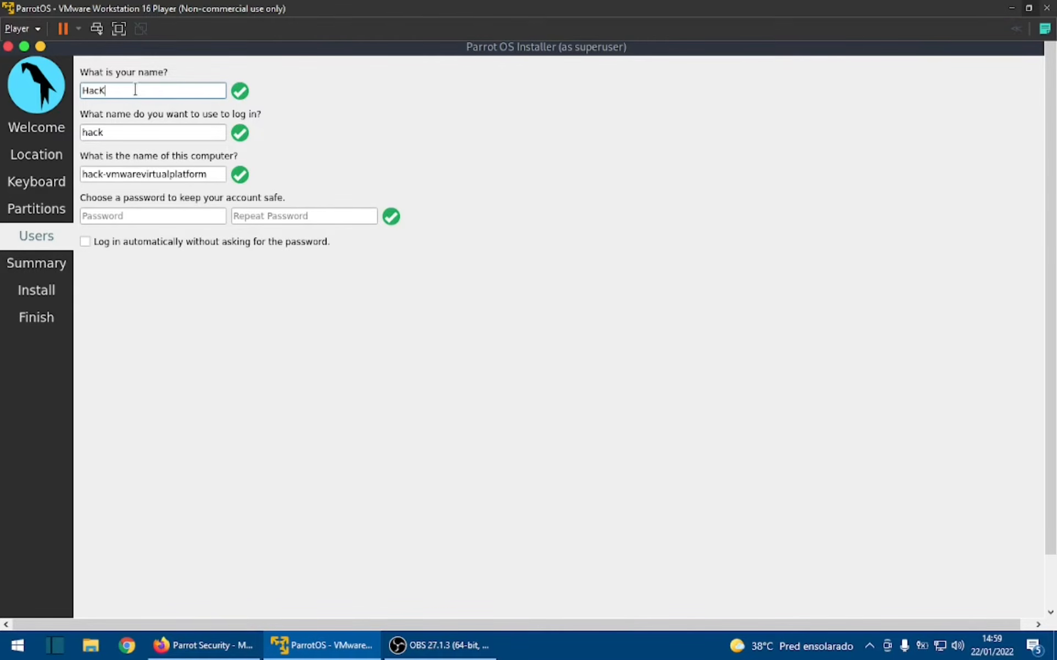
{"action": "key", "text": "BackSpace"}
{"action": "type", "text": "kTricks"}
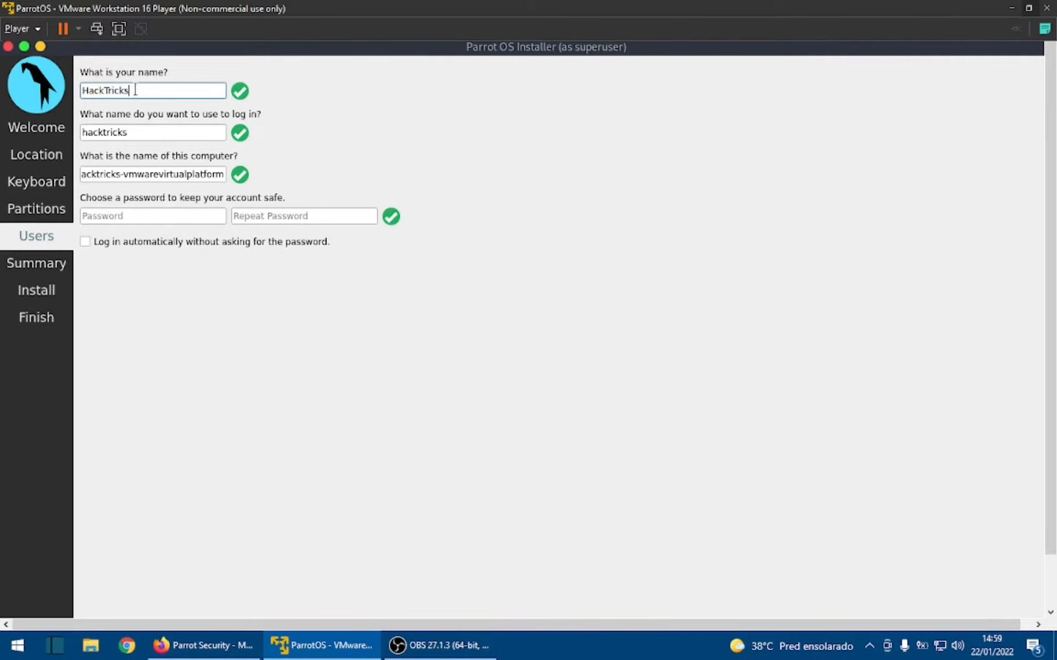
- Enter and repeat the account password for the new user, and proceed to the installation summary
{"action": "left_click", "coordinate": [133, 215]}
{"action": "type", "text": "**************"}
{"action": "key", "text": "Tab"}
{"action": "type", "text": "**************"}
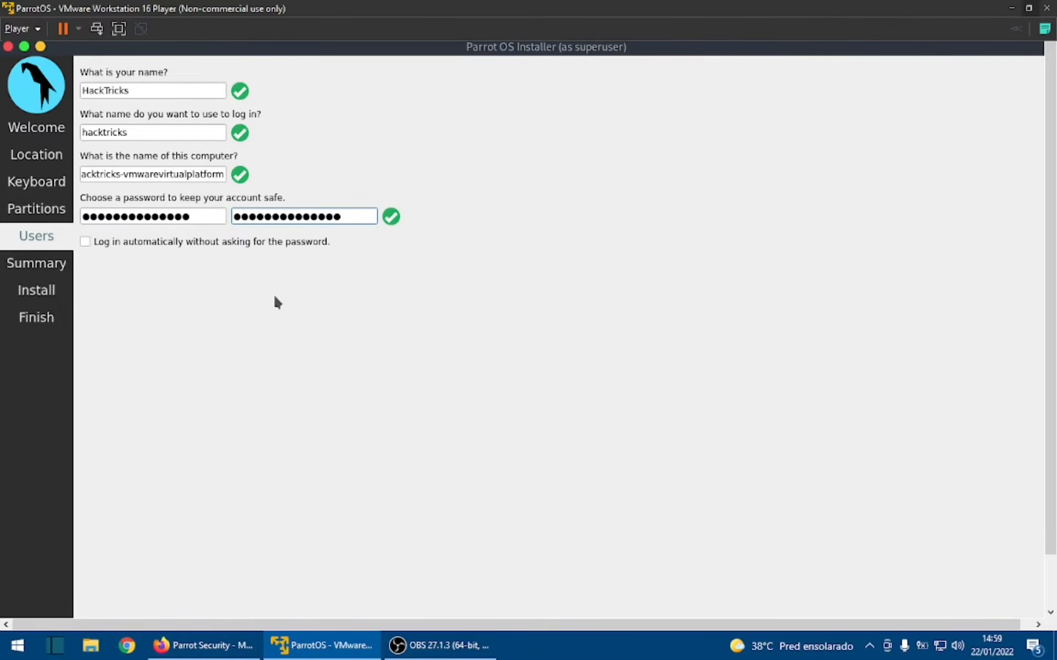
{"action": "left_click_drag", "start_coordinate": [1050, 359], "coordinate": [1054, 413]}
{"action": "left_click", "coordinate": [971, 588]}
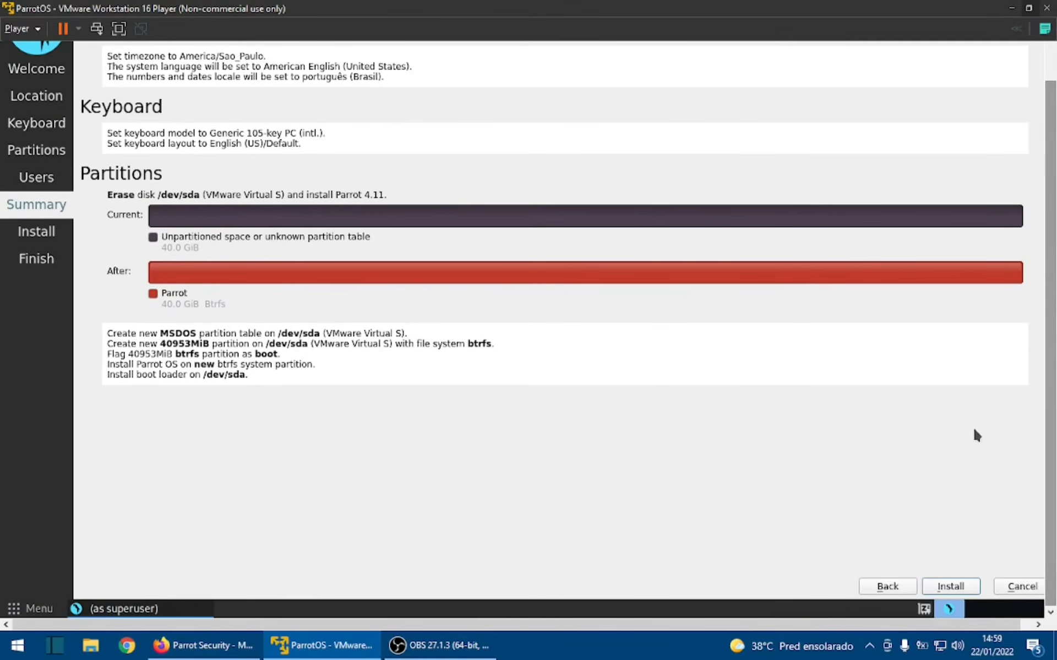
- Start and confirm the Parrot OS installation, and finish it with the Restart now option kept on
{"action": "left_click", "coordinate": [950, 586]}
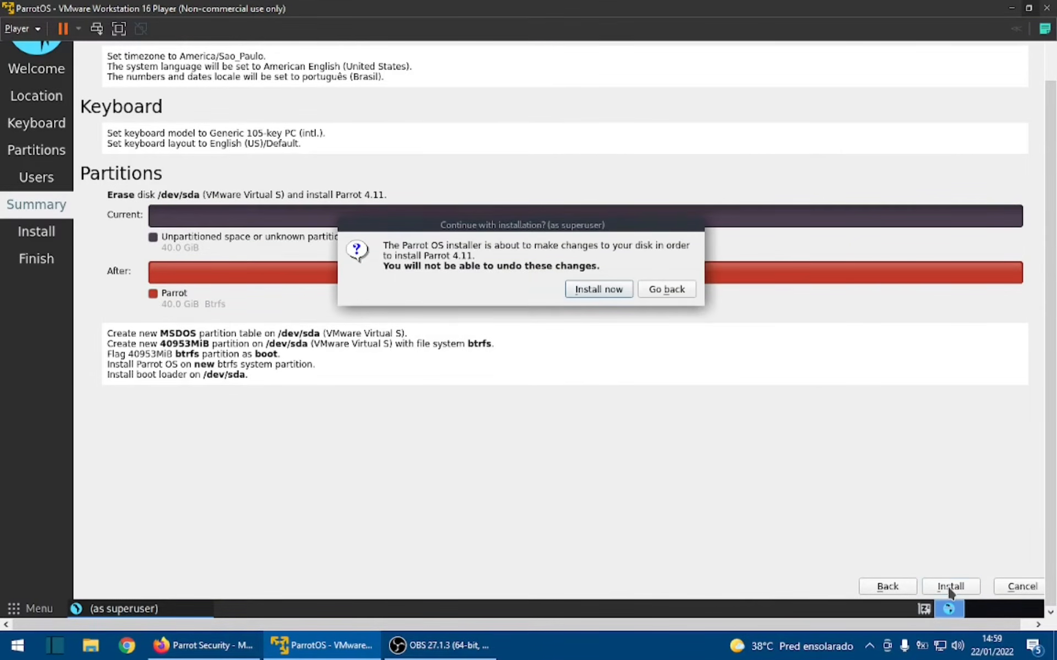
{"action": "left_click", "coordinate": [616, 292]}
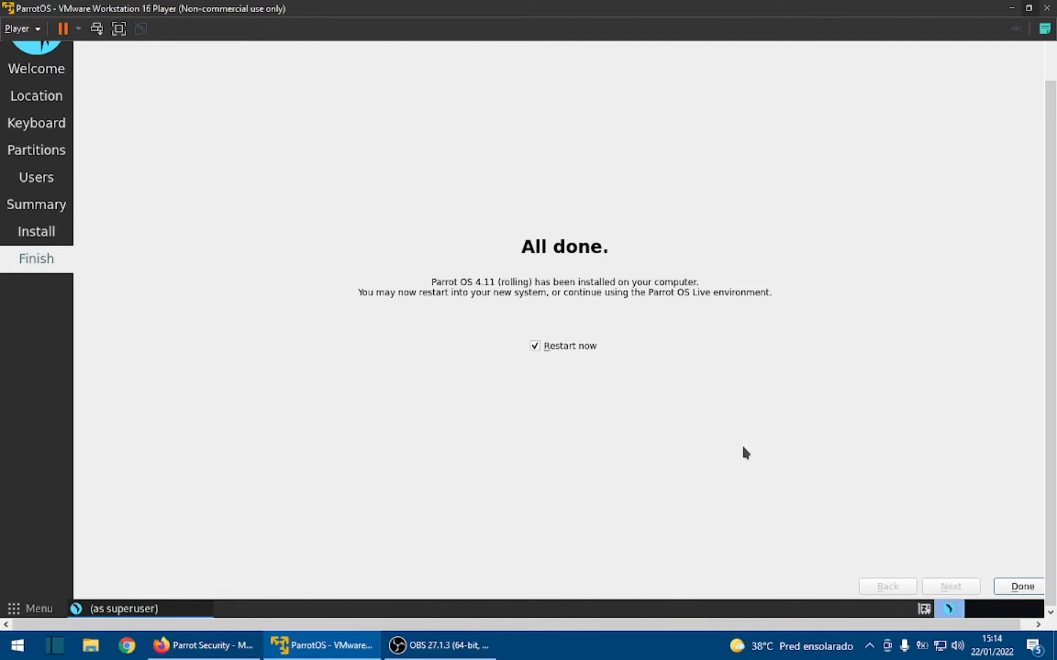
{"action": "left_click", "coordinate": [1018, 587]}
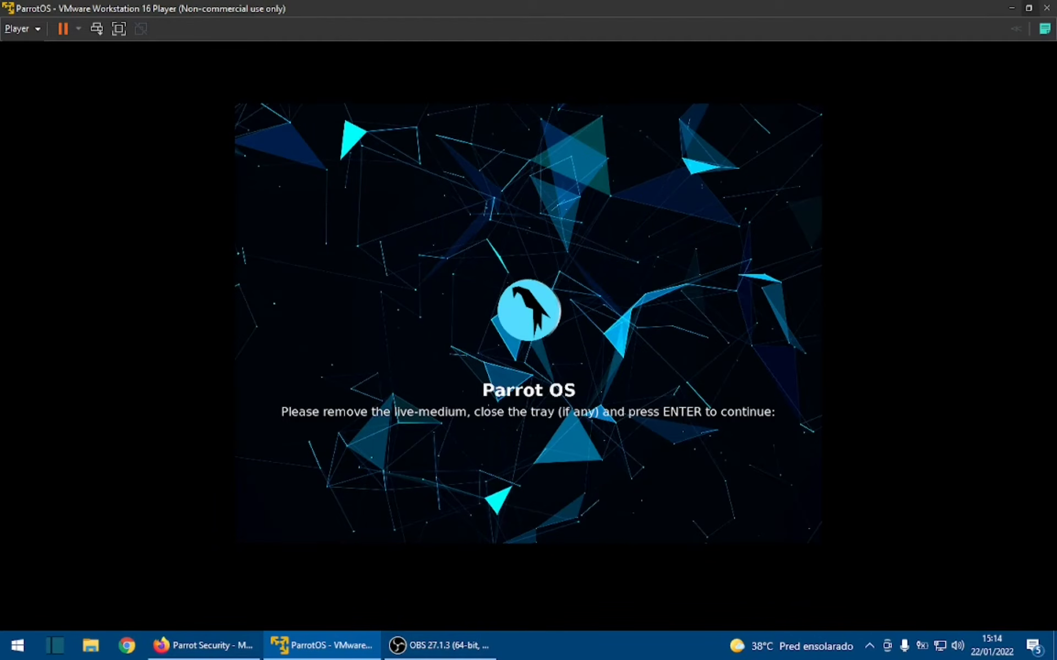
- Continue the restart past the live-medium removal prompt and boot the installed Parrot OS to its login screen
{"action": "key", "text": "Return"}
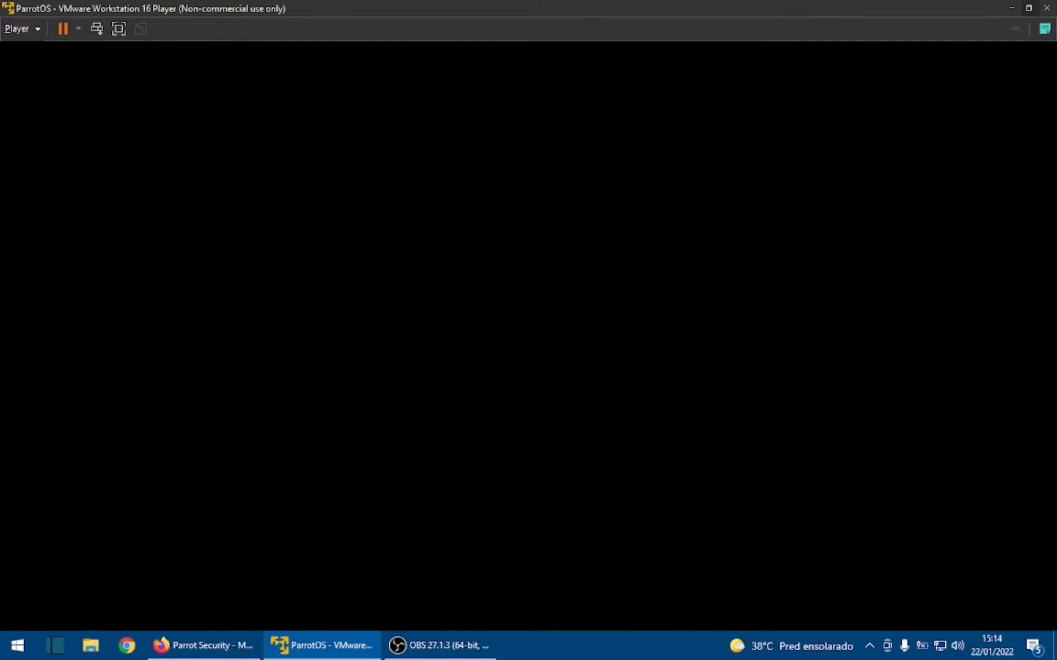
{"action": "key", "text": "Return"}
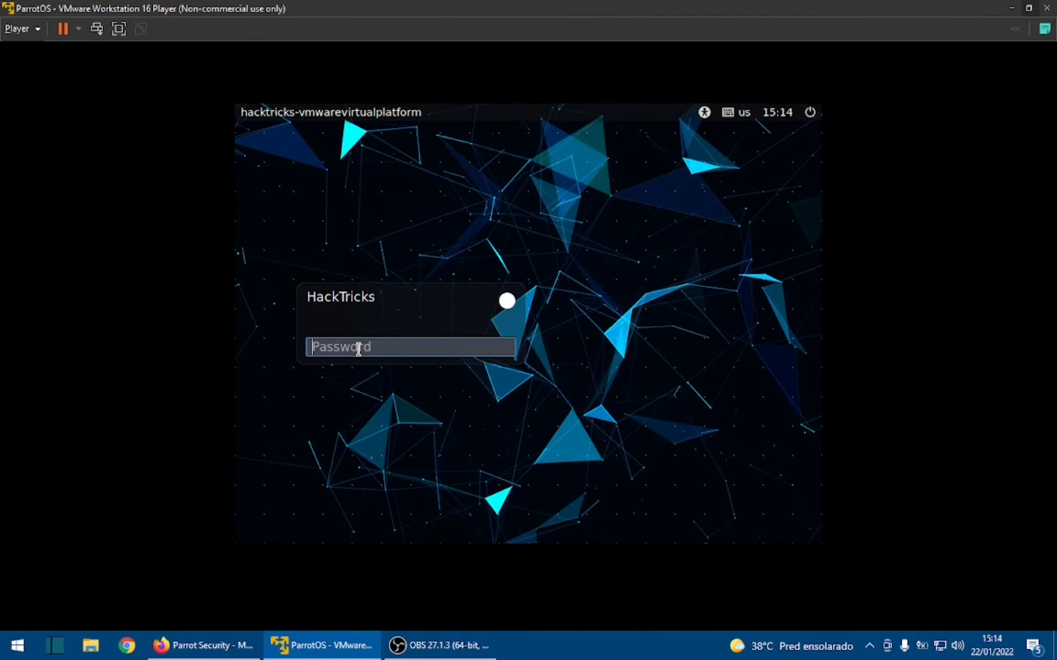
- Try to log in to the HackTricks account with the account password
{"action": "type", "text": "••••••••••••••"}
{"action": "key", "text": "Return"}
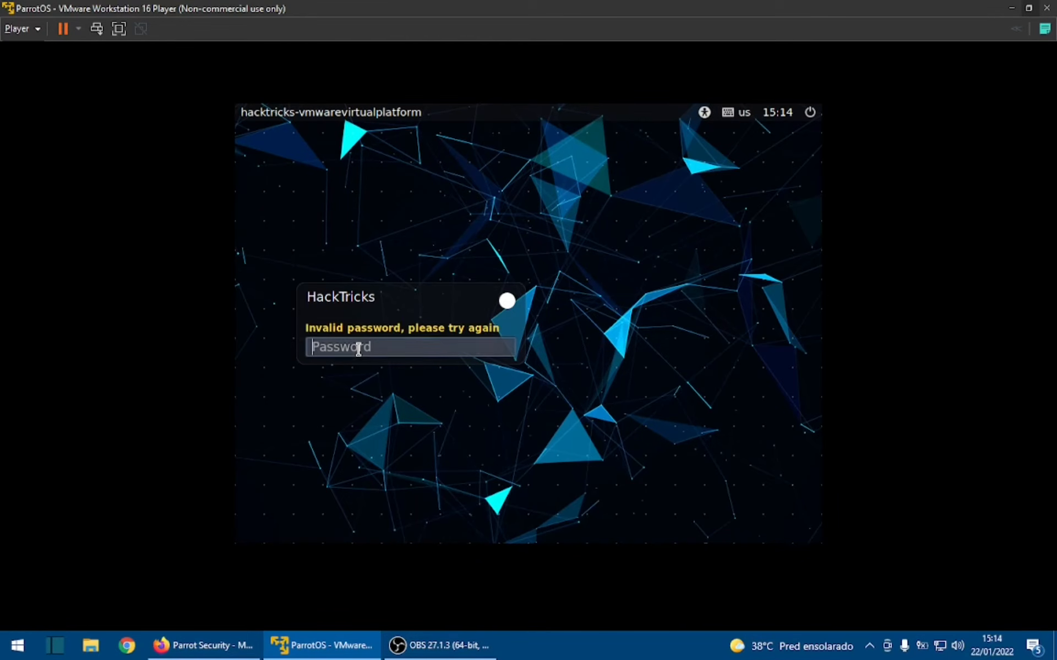
{"action": "type", "text": "••••••••••••••"}
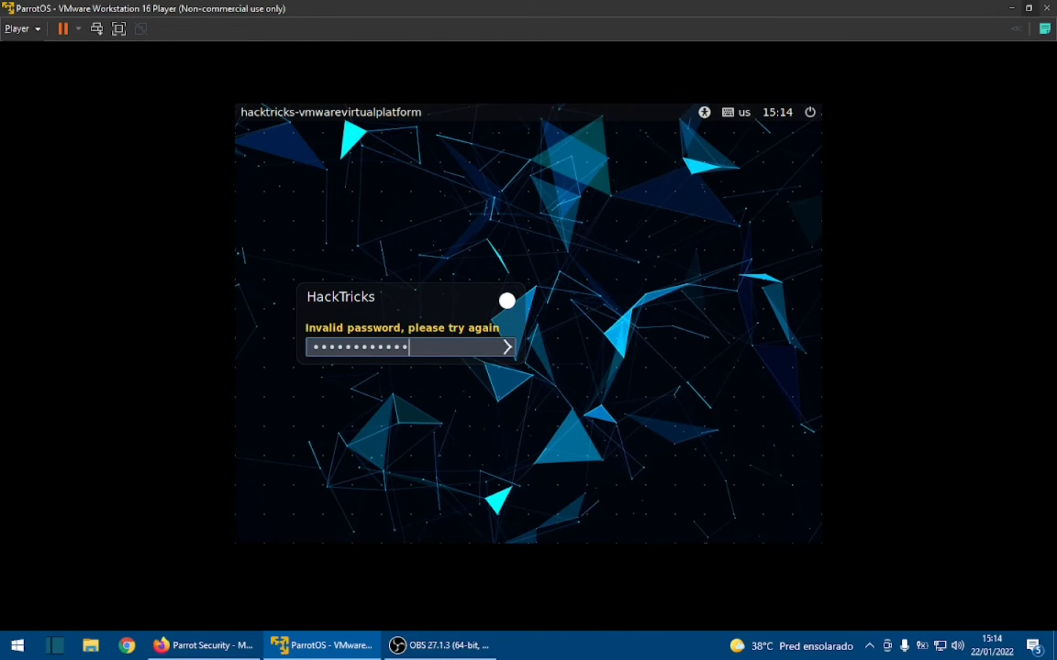
- Enter the HackTricks account password again and log in to the Parrot OS desktop
{"action": "key", "text": "Return"}
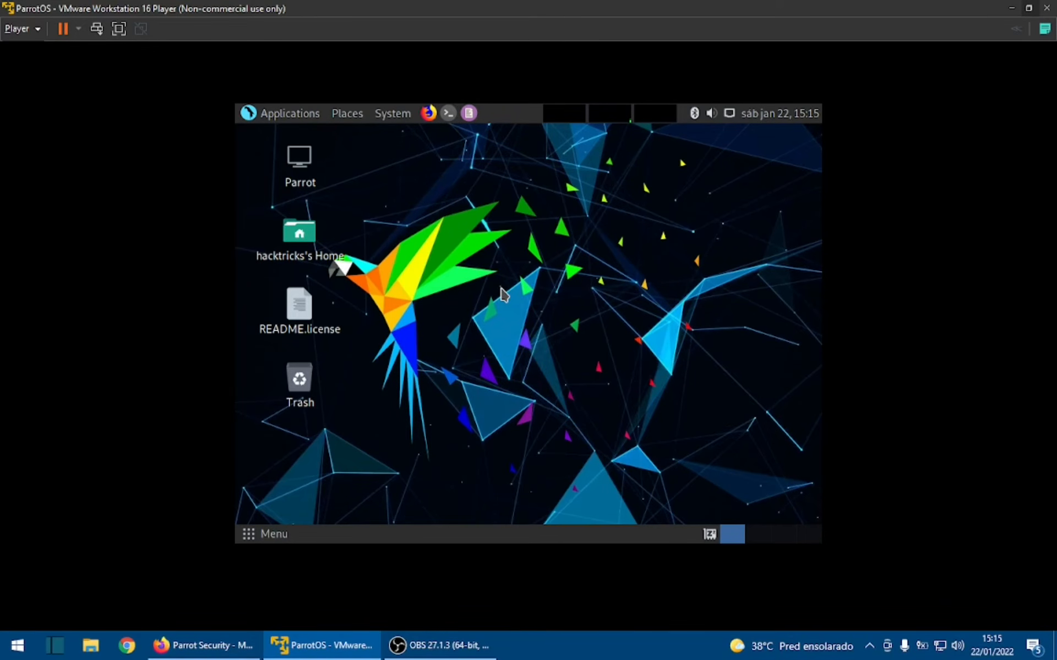
- Open the display hardware preferences of the Parrot OS guest
{"action": "left_click", "coordinate": [401, 114]}
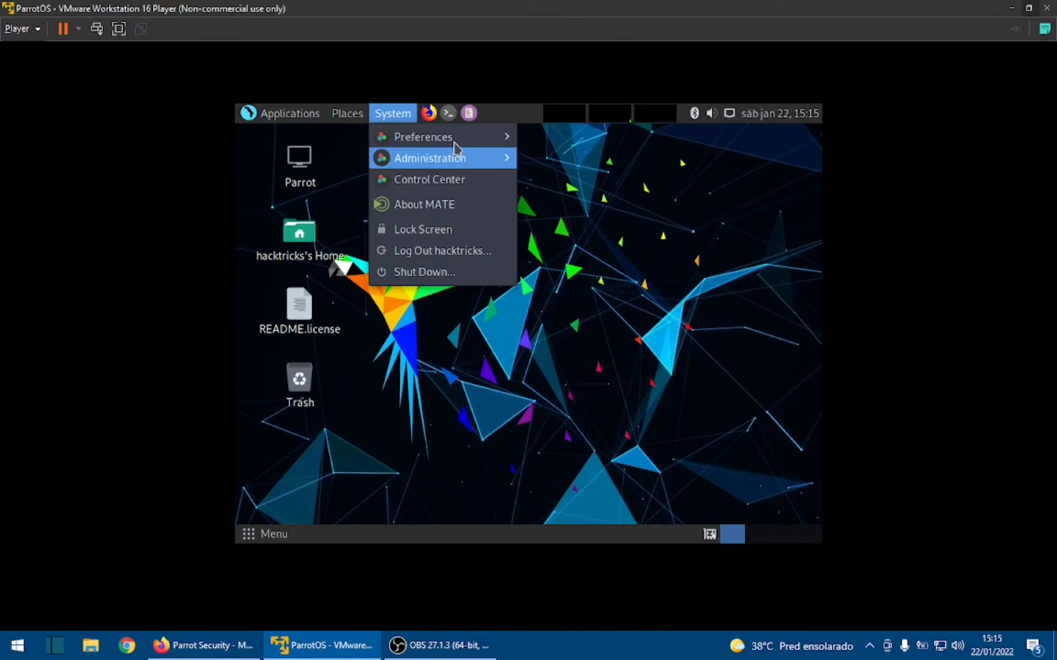
{"action": "mouse_move", "coordinate": [457, 137]}
{"action": "mouse_move", "coordinate": [575, 139]}
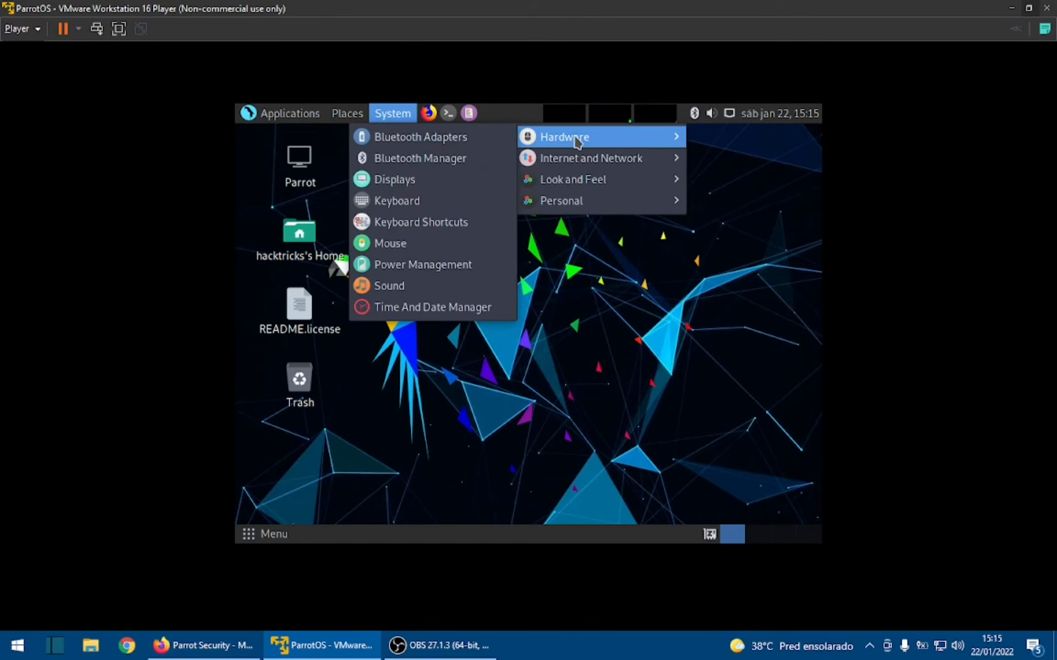
{"action": "left_click", "coordinate": [451, 179]}
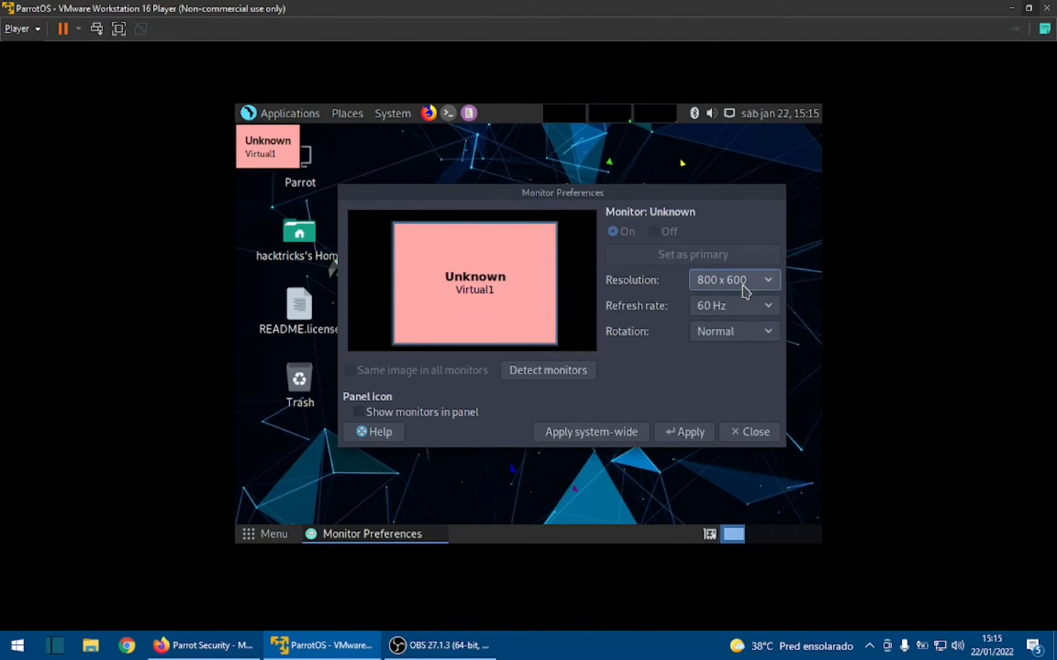
- Set the virtual monitor's resolution to 1152 x 864, apply it and keep this configuration
{"action": "left_click", "coordinate": [745, 290]}
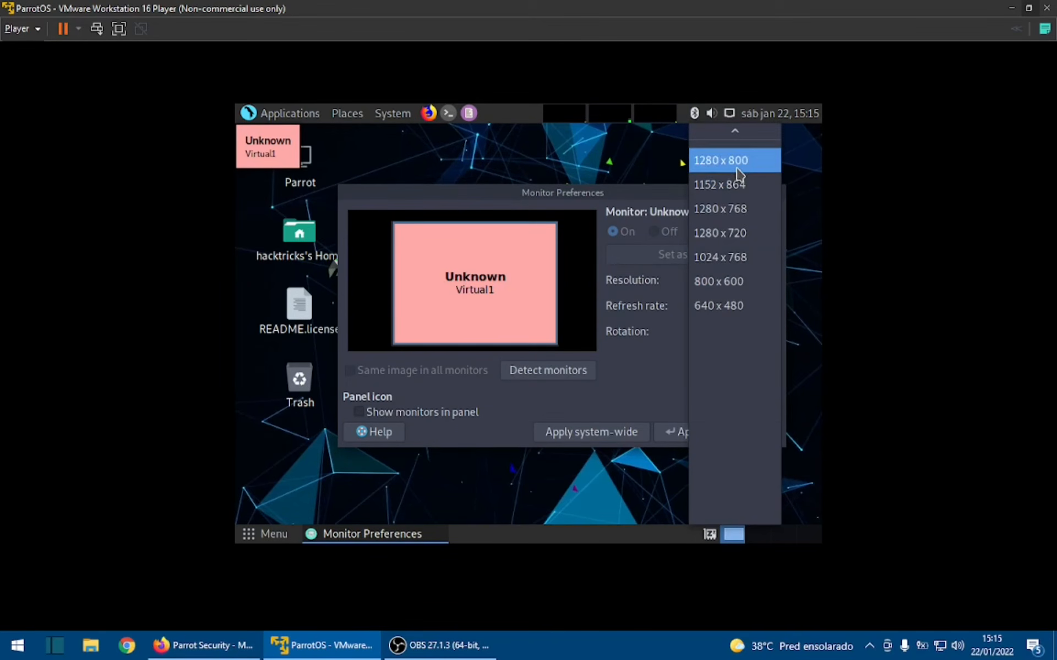
{"action": "left_click", "coordinate": [747, 186]}
{"action": "left_click", "coordinate": [679, 432]}
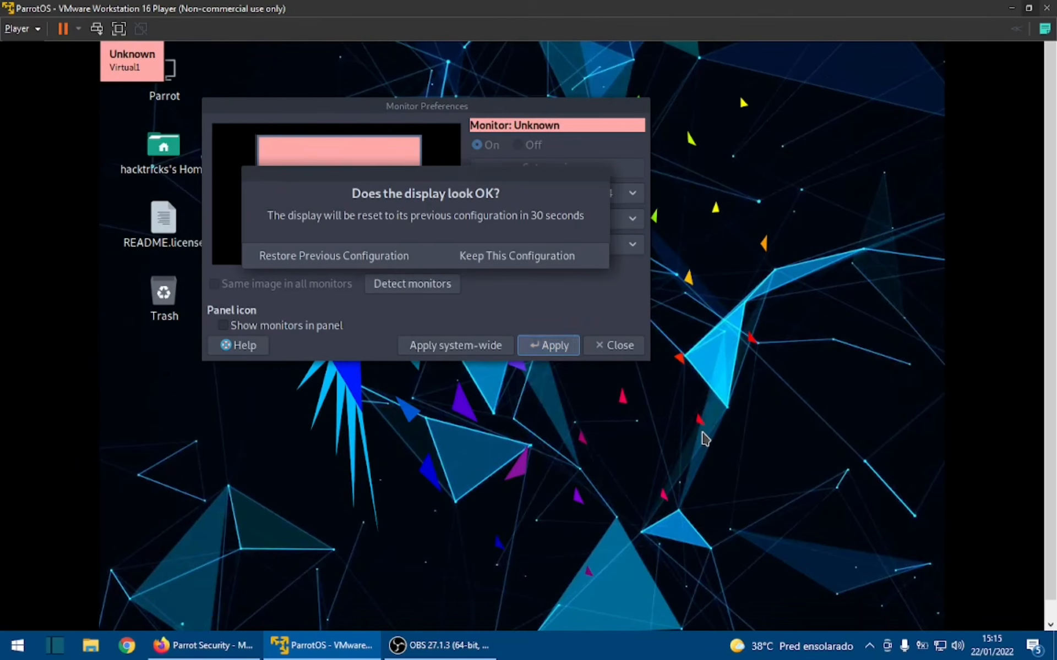
{"action": "left_click", "coordinate": [533, 259]}
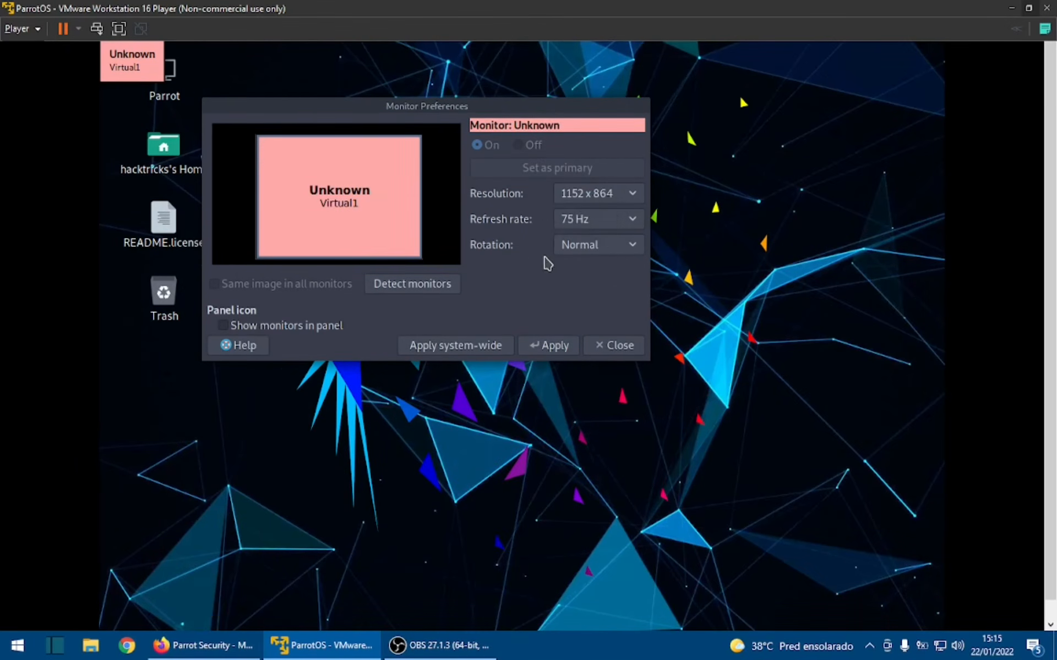
- Set the virtual monitor's resolution to 1360 x 768, apply and keep it, and close Monitor Preferences
{"action": "left_click", "coordinate": [613, 194]}
{"action": "scroll", "coordinate": [613, 201], "scroll_direction": "up", "scroll_amount": 1}
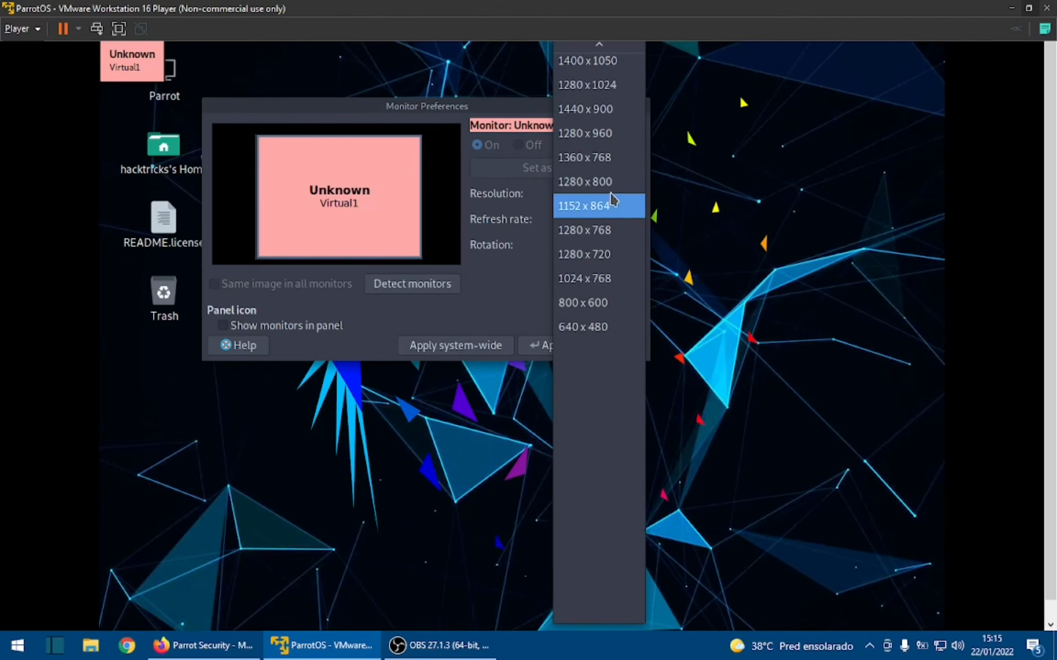
{"action": "left_click", "coordinate": [614, 157]}
{"action": "left_click", "coordinate": [557, 345]}
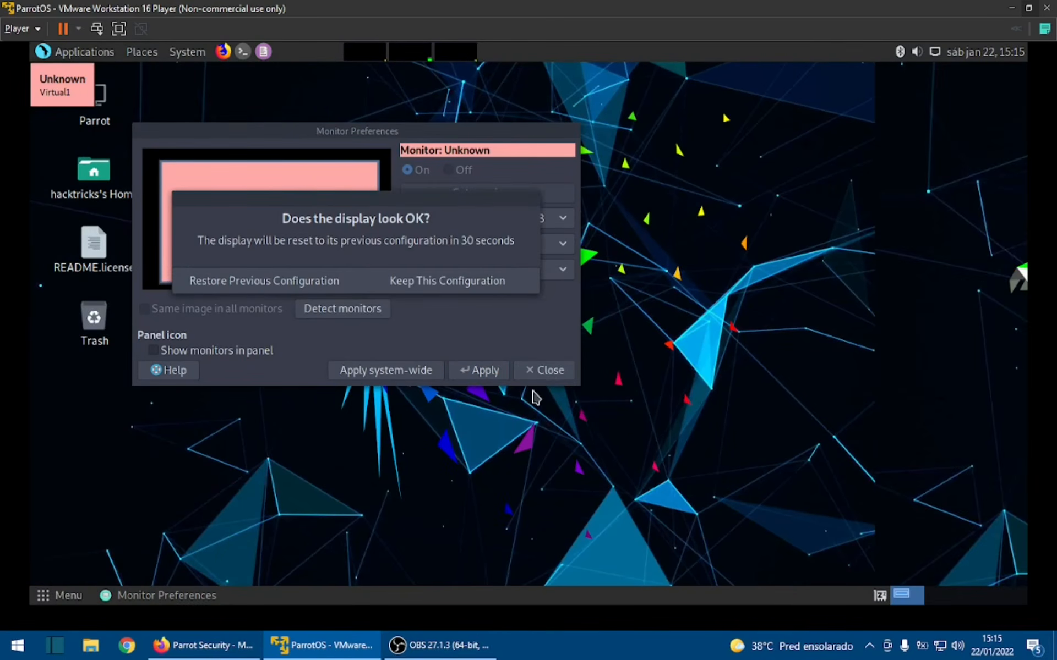
{"action": "left_click", "coordinate": [455, 286]}
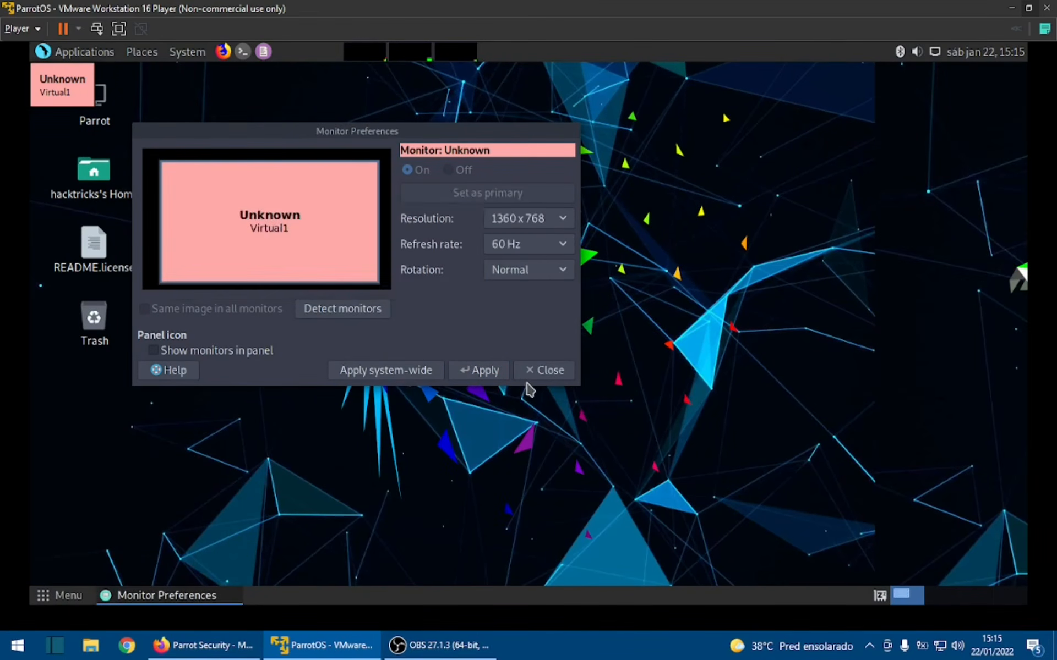
{"action": "left_click", "coordinate": [546, 373]}
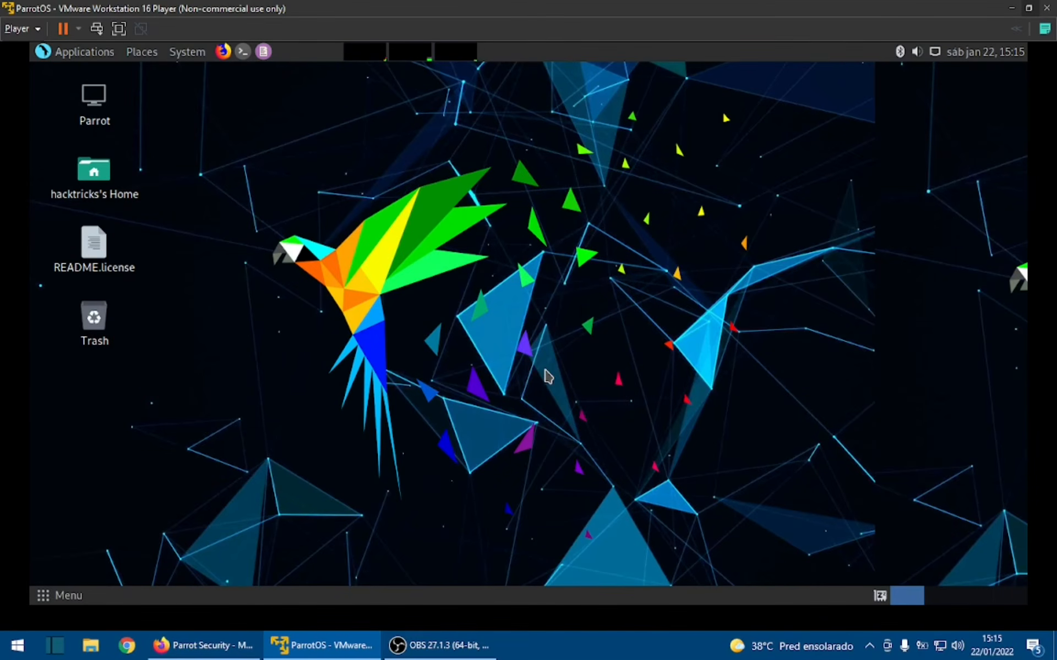